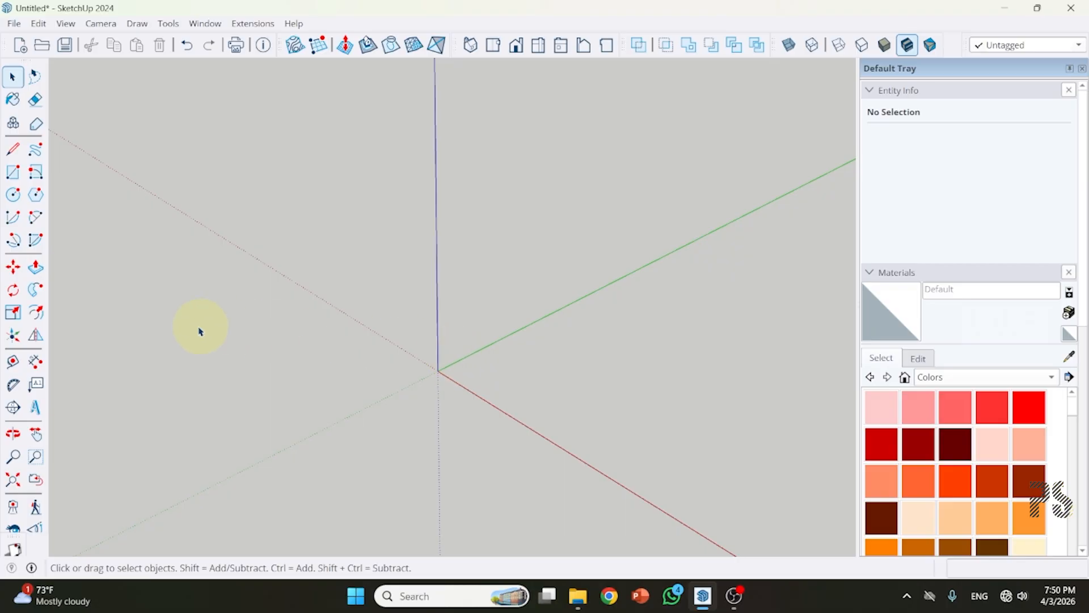
# Step: Draw a rectangle about 3.51 m by 1.87 m on the ground plane behind the origin
pyautogui.click(13, 172)
pyautogui.click(310, 230)
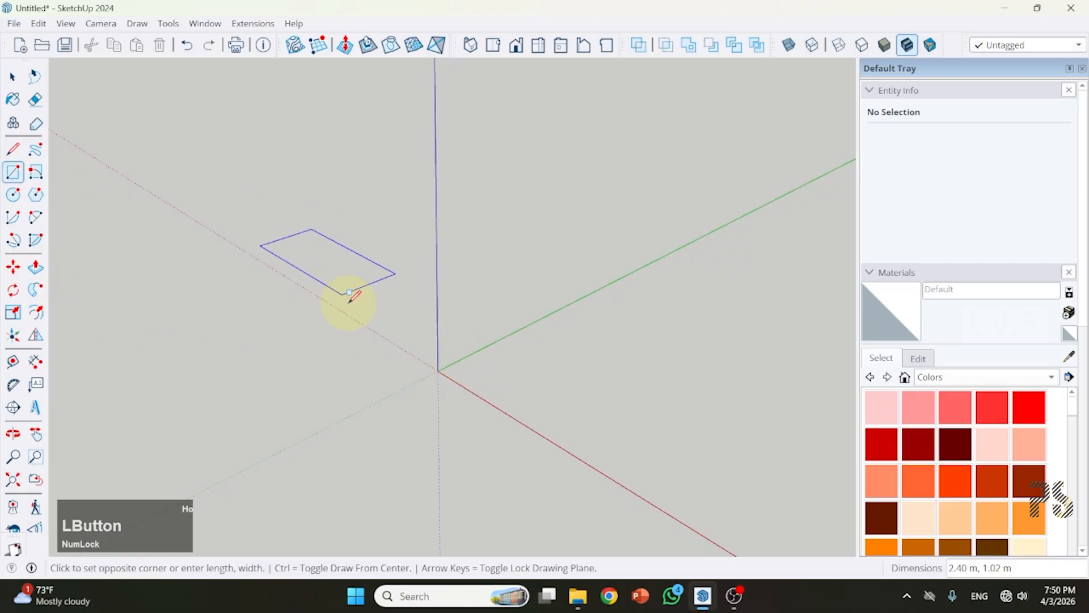
pyautogui.click(344, 354)
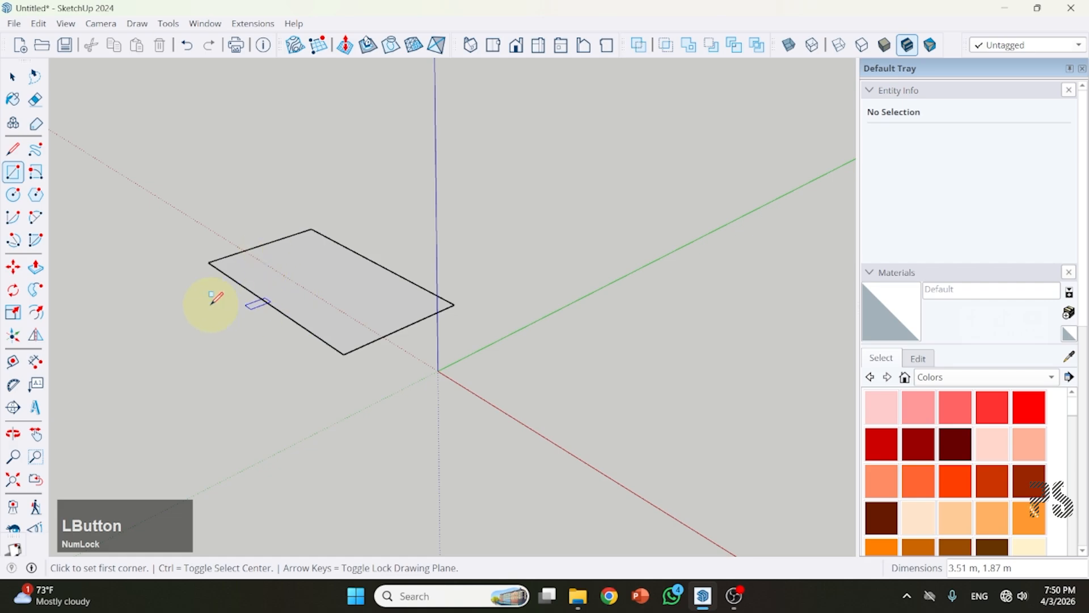
pyautogui.moveTo(211, 304); pyautogui.dragTo(605, 461, button='middle')
# Step: Select the rectangle's face and its long front edge to examine their entity information
pyautogui.click(13, 76)
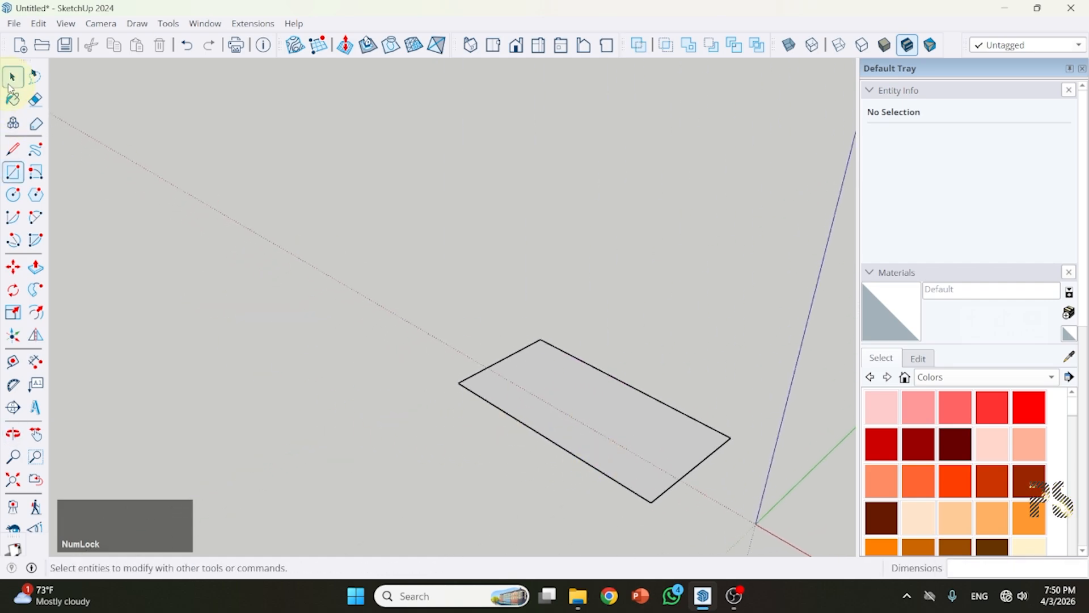
pyautogui.moveTo(523, 420); pyautogui.dragTo(501, 345, button='middle')
pyautogui.scroll(3, 221, 284)
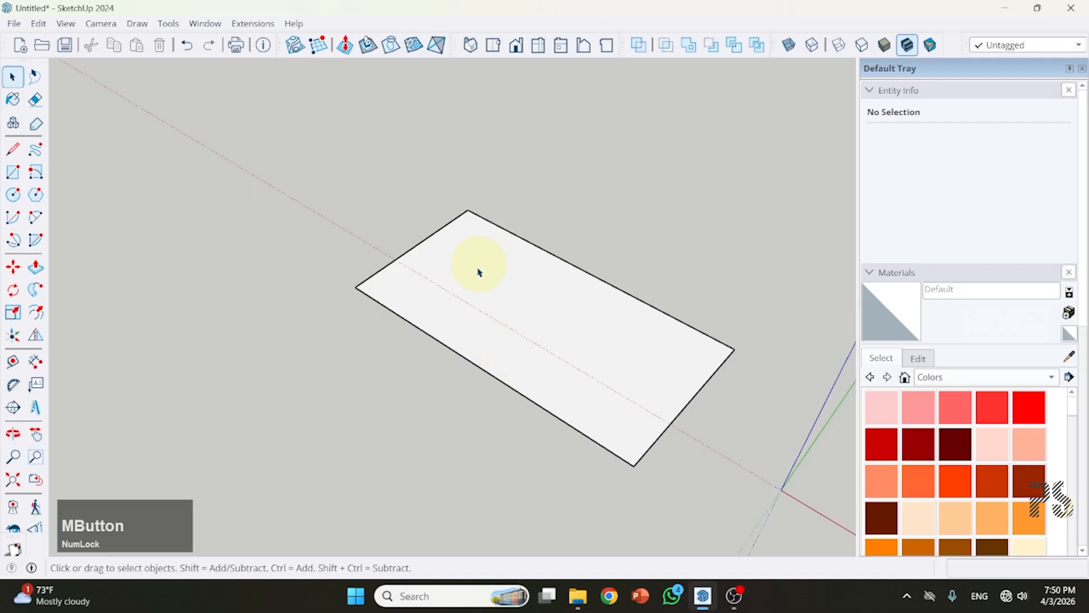
pyautogui.click(567, 364)
pyautogui.scroll(2, 510, 281)
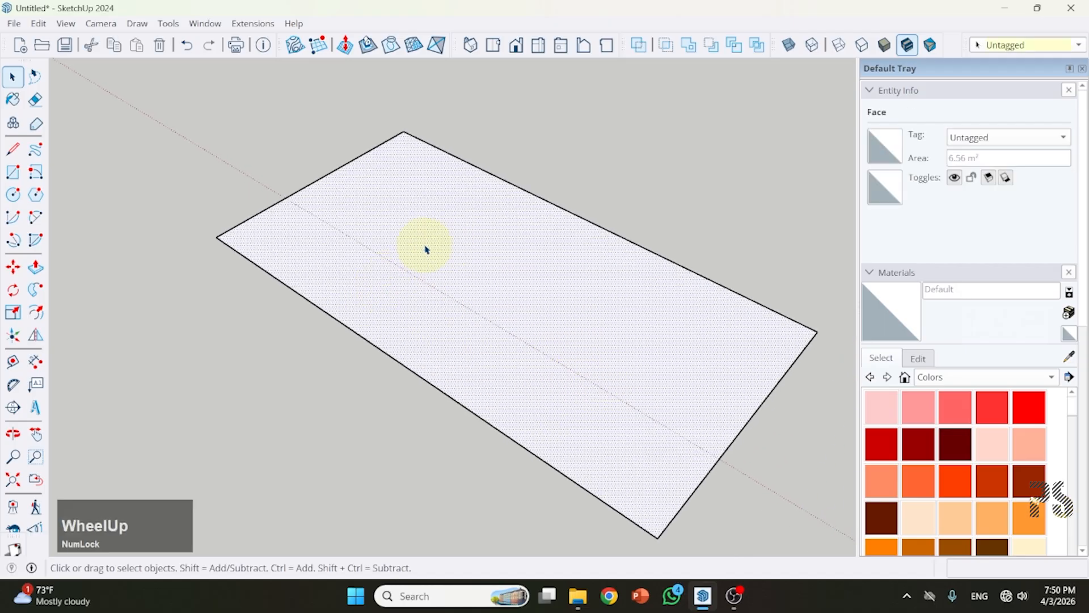
pyautogui.moveTo(427, 249); pyautogui.dragTo(274, 308, button='middle')
pyautogui.click(276, 309)
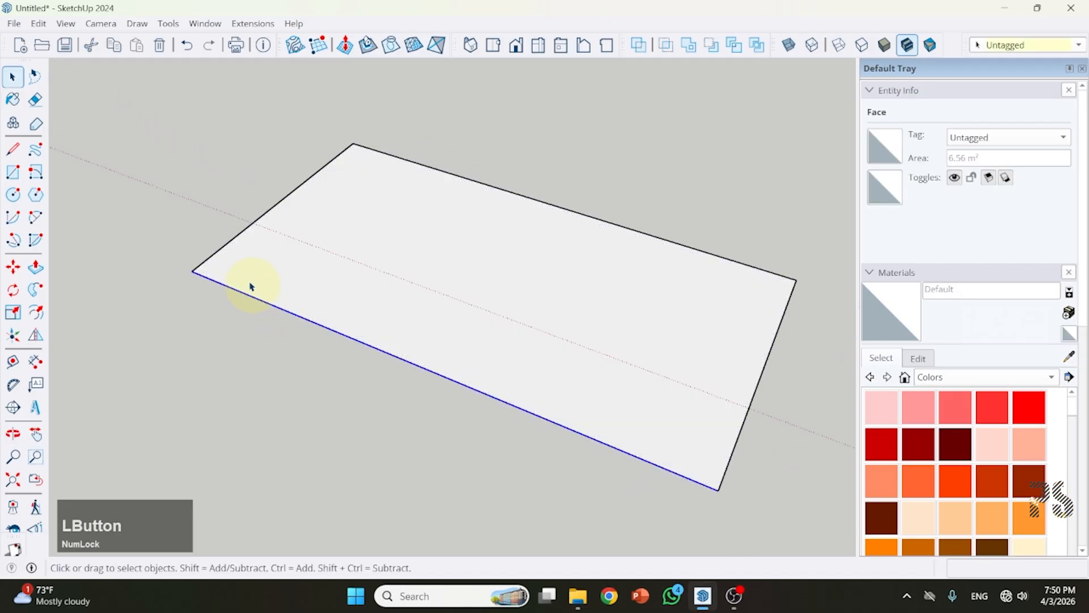
pyautogui.click(214, 257)
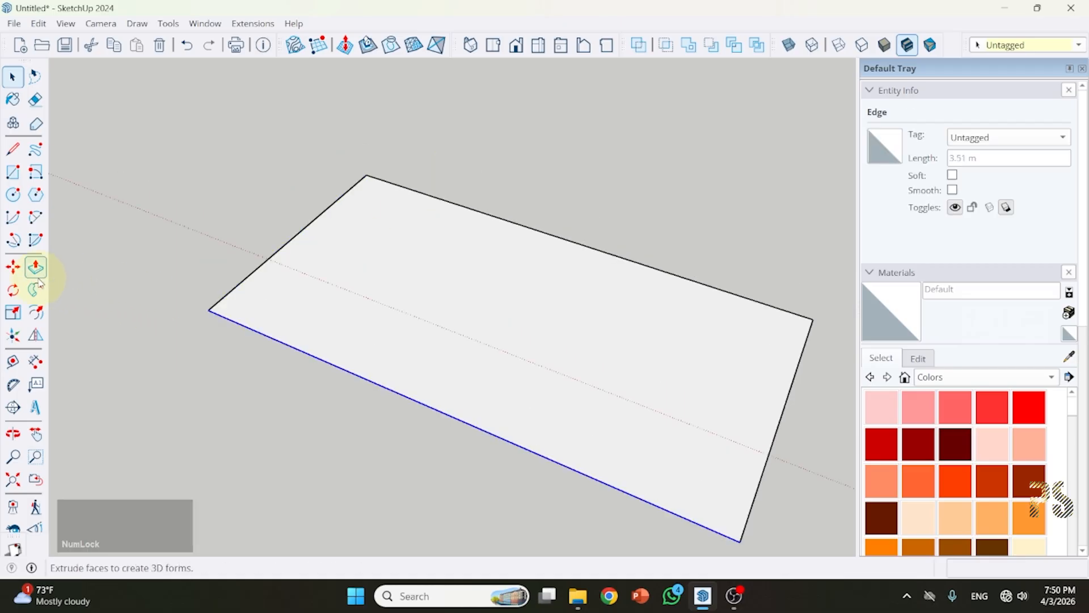
# Step: Push/Pull the rectangle's face upward about 1.12 m to form a box
pyautogui.click(36, 272)
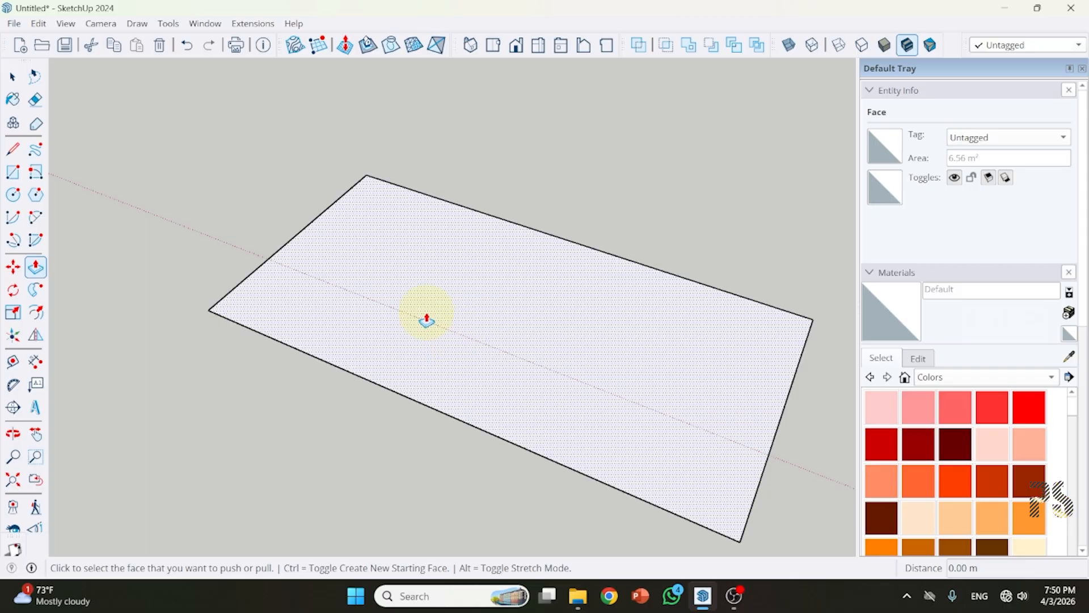
pyautogui.scroll(4, 426, 318)
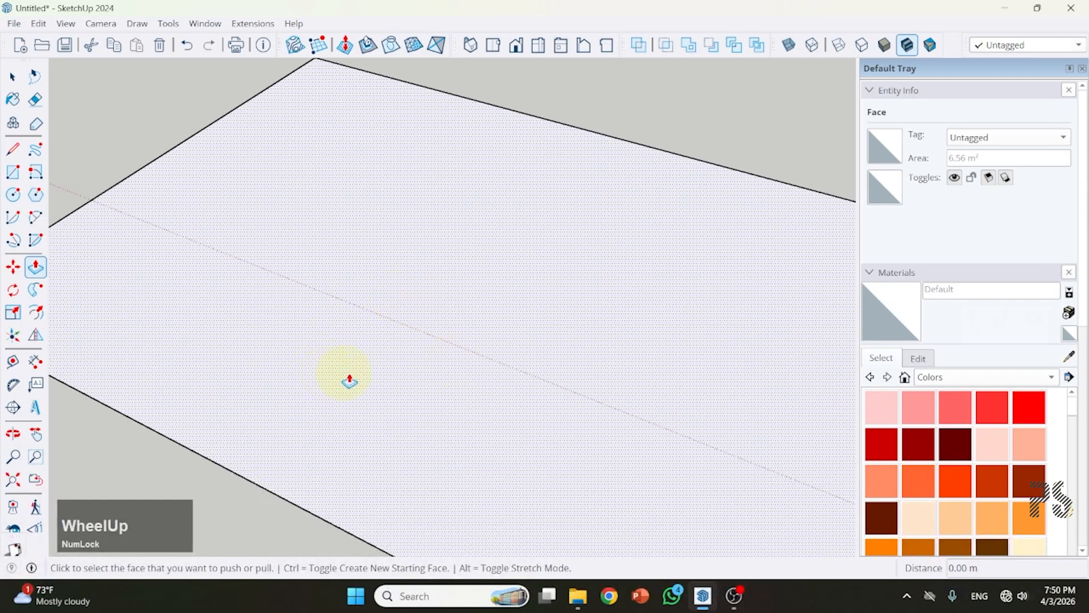
pyautogui.scroll(-5, 450, 306)
pyautogui.click(452, 315)
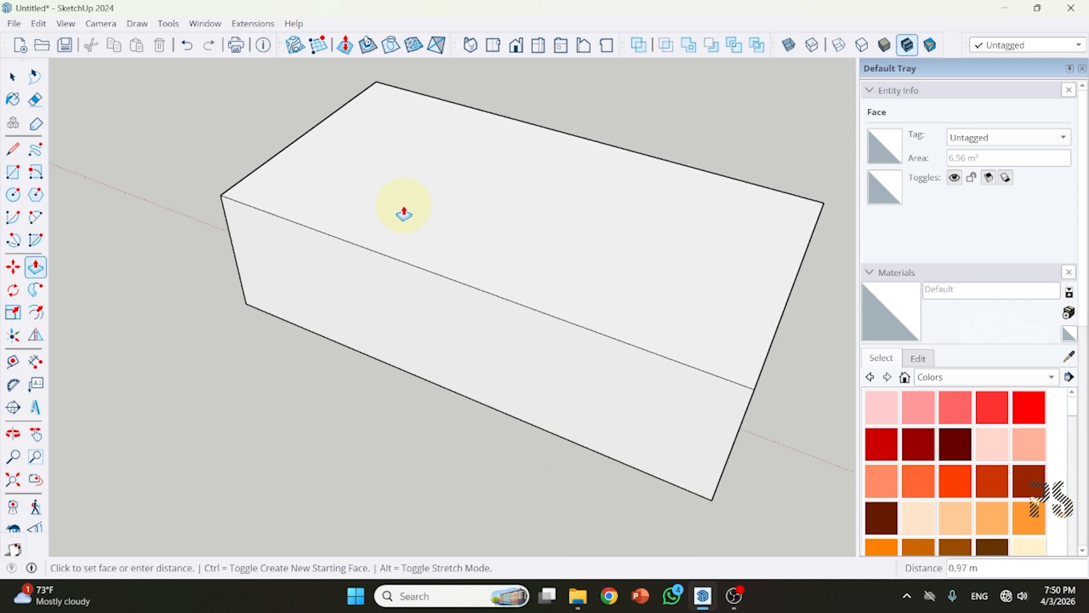
pyautogui.click(426, 194)
# Step: Pull the box's long front face outward about 1.56 m and its adjacent end face outward about 1.62 m
pyautogui.moveTo(236, 309); pyautogui.dragTo(338, 290, button='middle')
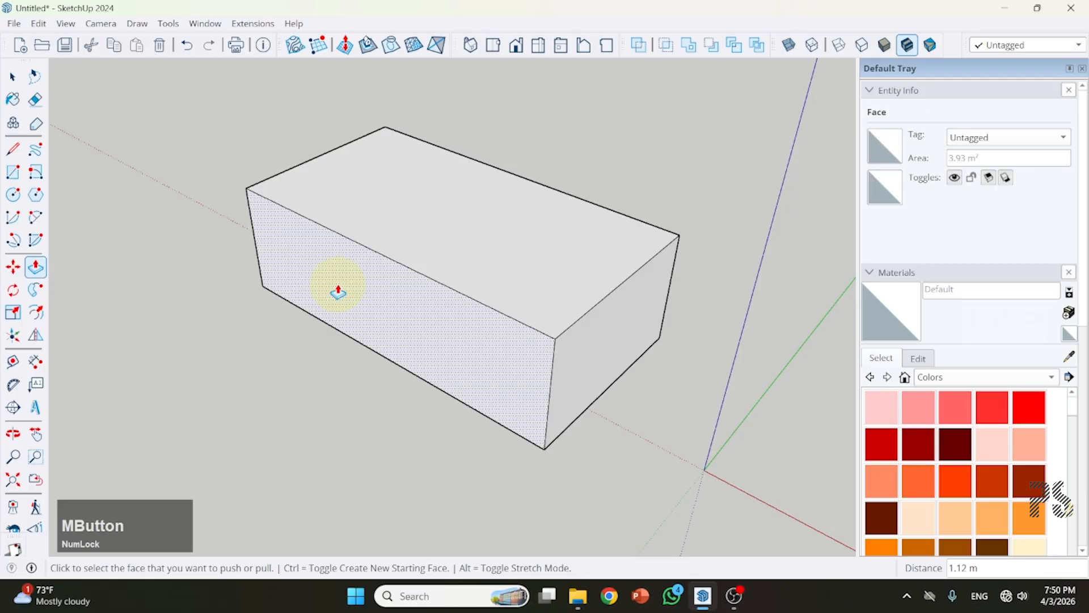
pyautogui.click(340, 267)
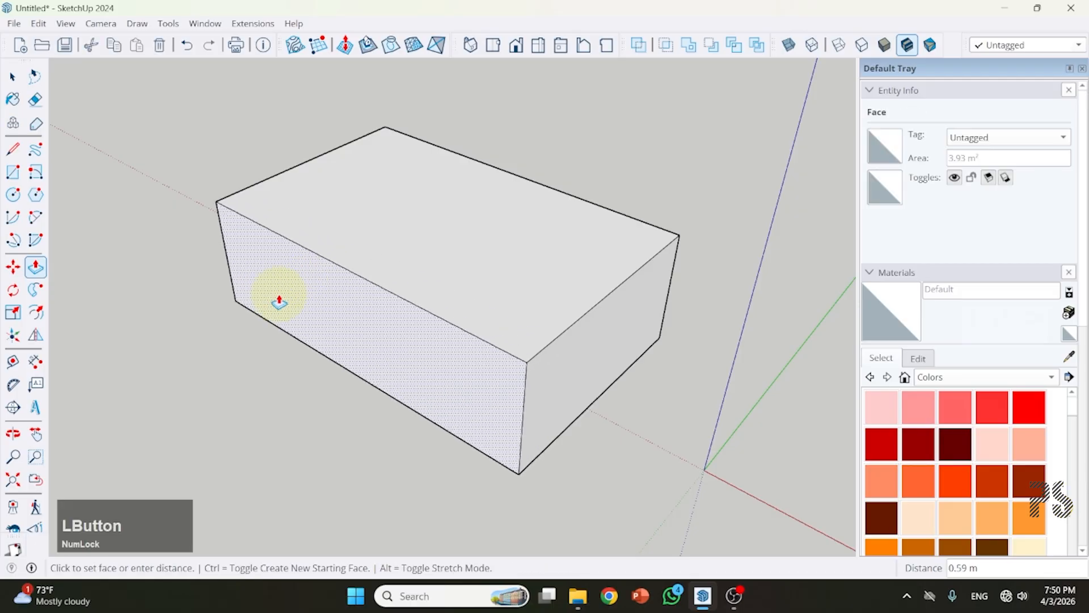
pyautogui.click(188, 346)
pyautogui.scroll(-2, 591, 261)
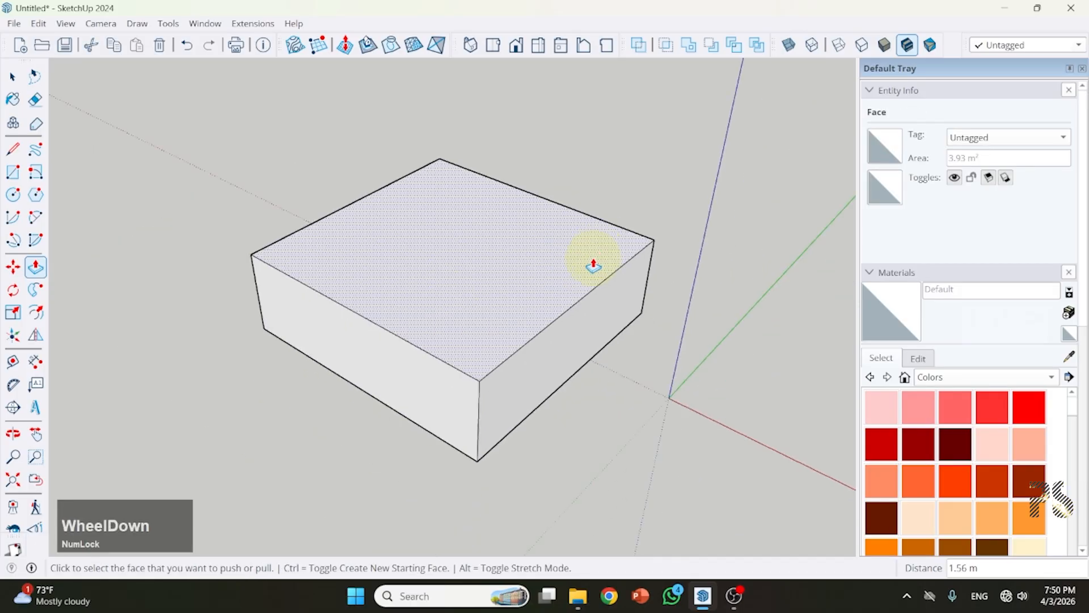
pyautogui.click(591, 328)
pyautogui.click(788, 311)
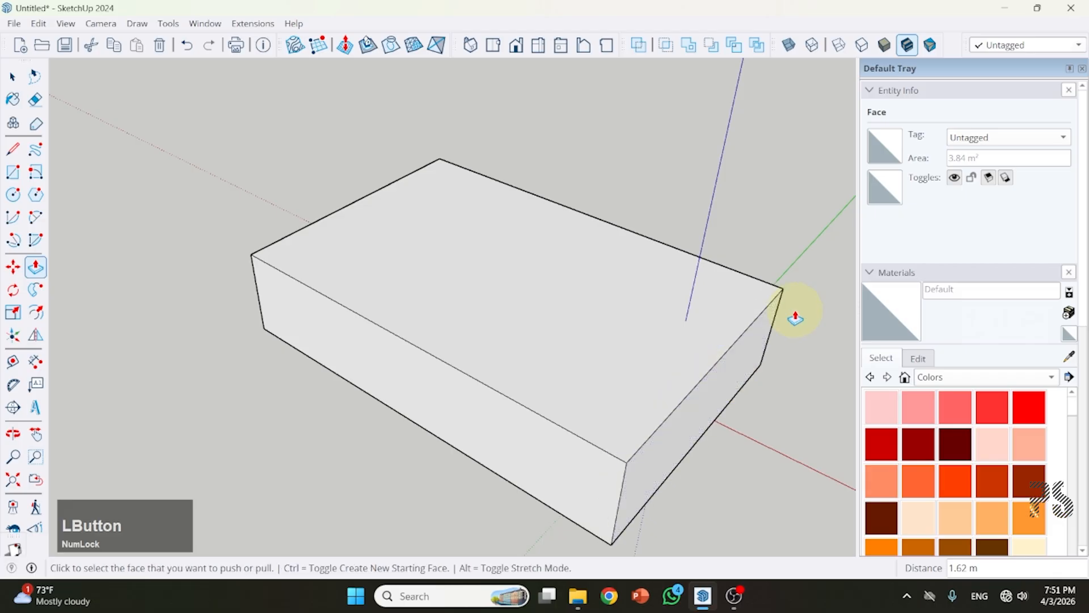
# Step: Pull the box's opposite long side face outward and push the top face down about 0.33 m
pyautogui.moveTo(793, 312); pyautogui.dragTo(623, 400, button='middle')
pyautogui.click(621, 374)
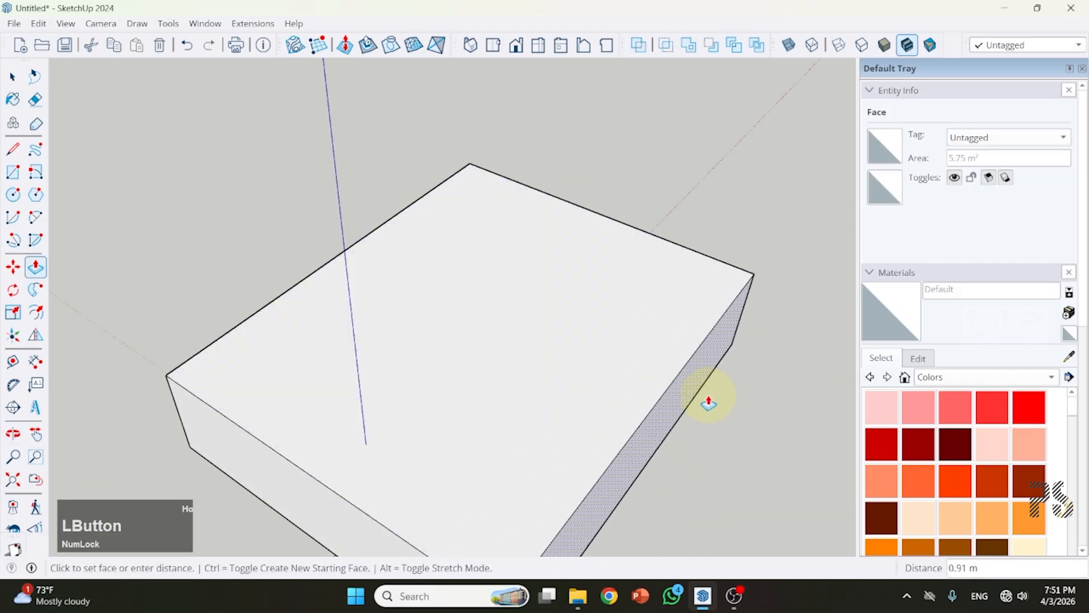
pyautogui.click(710, 396)
pyautogui.moveTo(607, 236); pyautogui.dragTo(618, 414, button='middle')
pyautogui.scroll(-1, 608, 384)
pyautogui.click(590, 389)
pyautogui.click(689, 421)
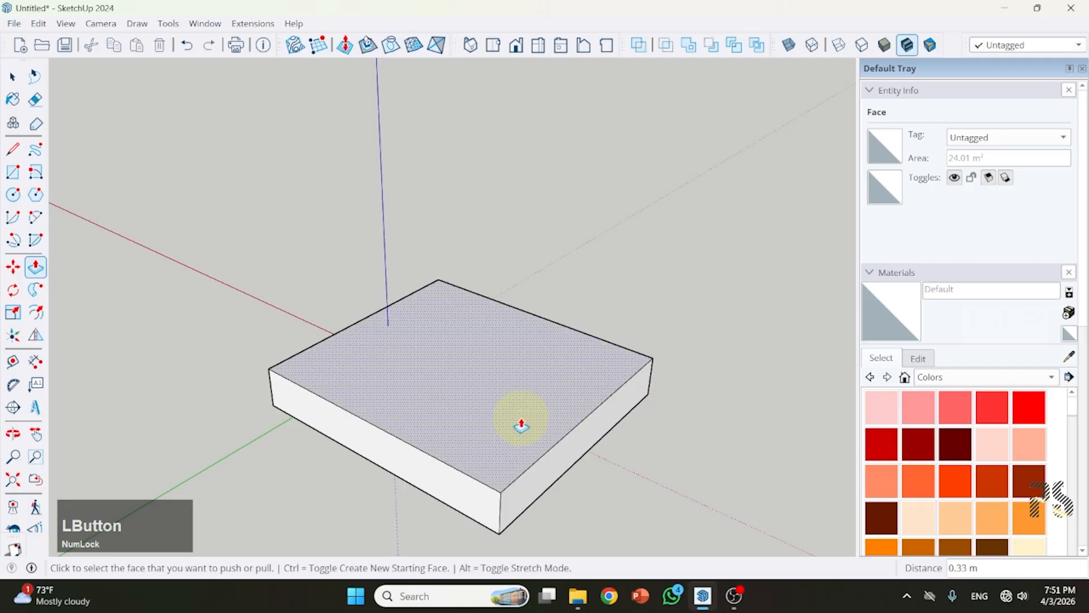
# Step: Pull the slab's end face outward about 1.87 m to lengthen it
pyautogui.scroll(-2, 748, 231)
pyautogui.scroll(2, 631, 412)
pyautogui.click(629, 383)
pyautogui.click(730, 433)
pyautogui.scroll(-1, 370, 304)
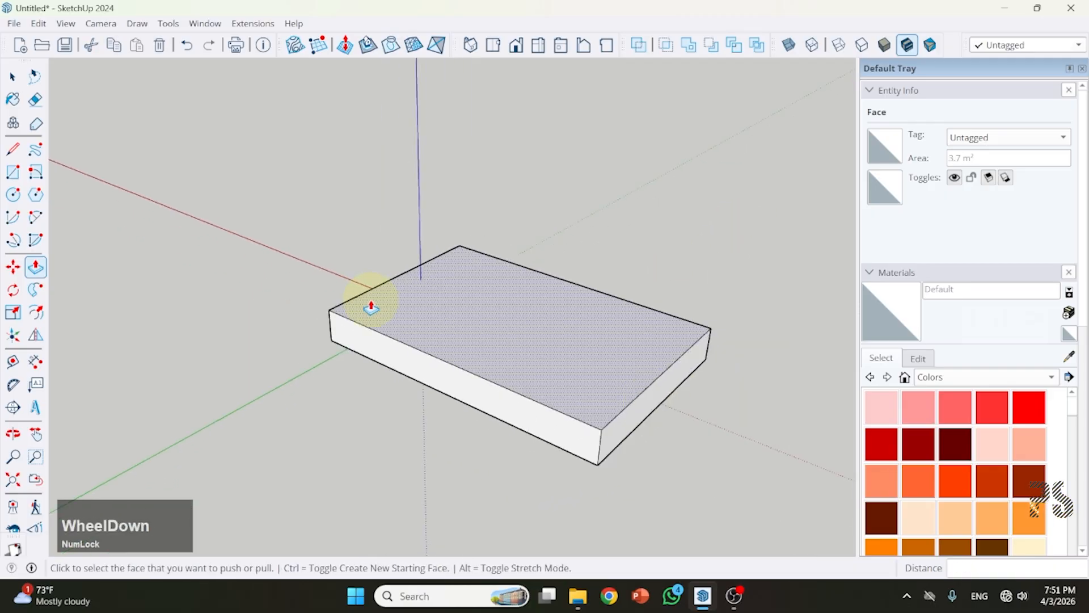
pyautogui.scroll(-1, 601, 513)
pyautogui.scroll(2, 620, 462)
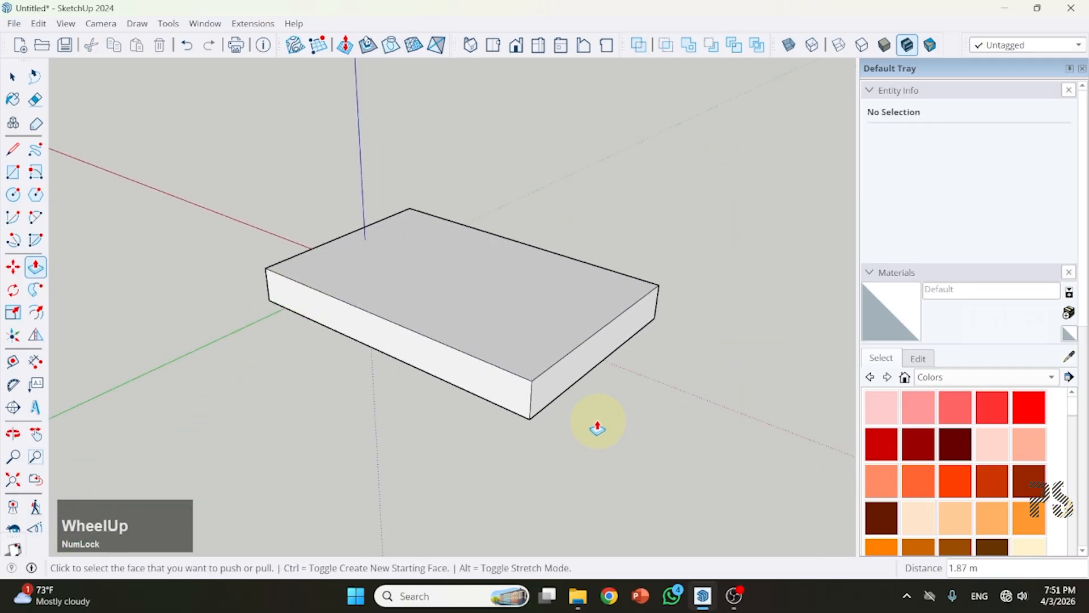
# Step: Pull the slab's end face outward about 1.60 m with a new starting face, keeping the dividing edges
pyautogui.click(588, 369)
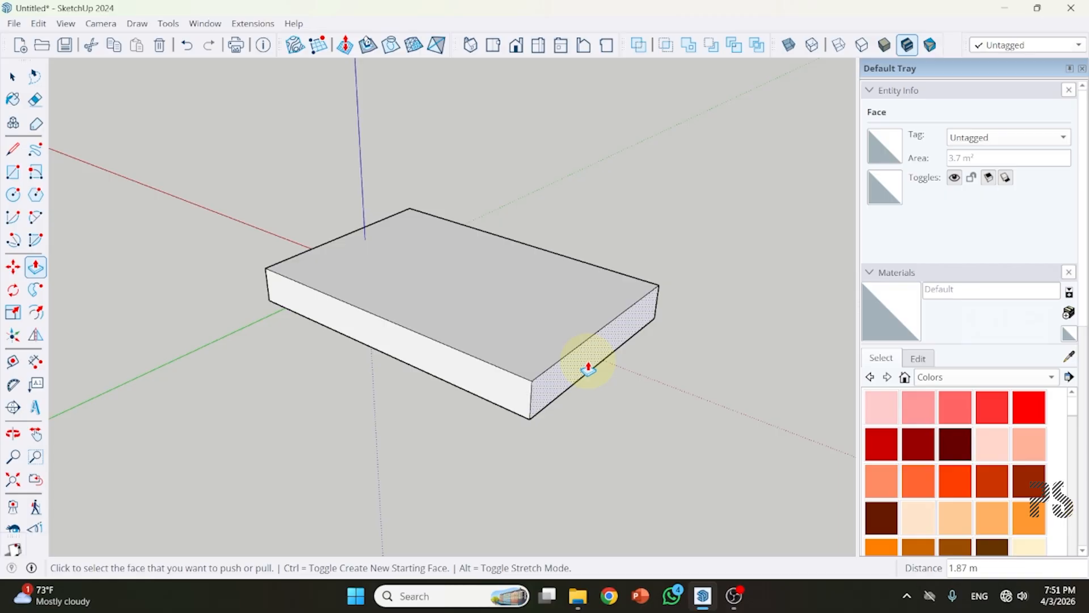
pyautogui.press('Num_Lock')
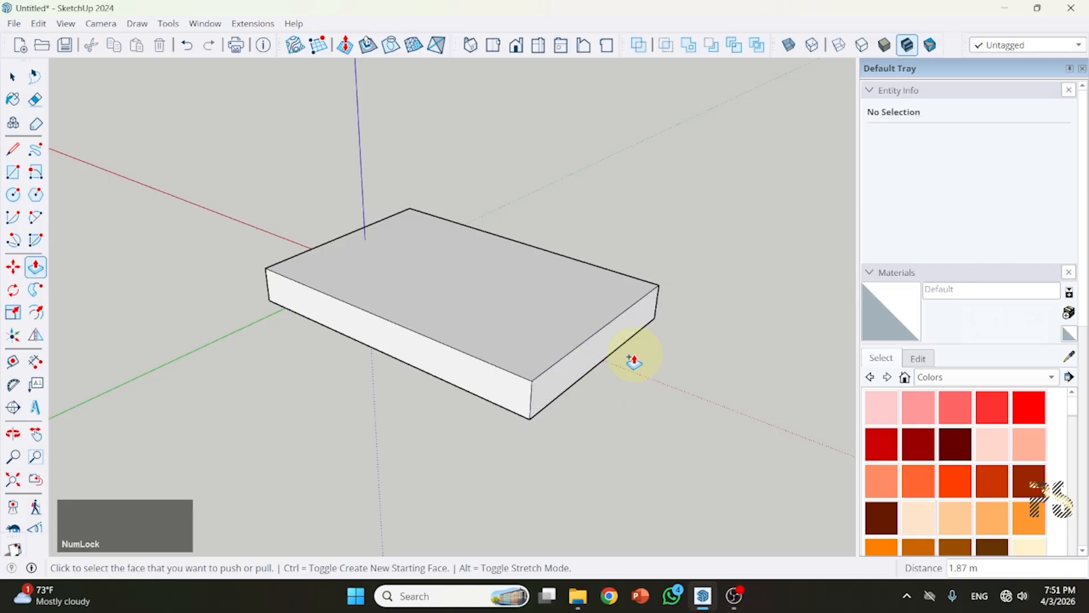
pyautogui.click(600, 349)
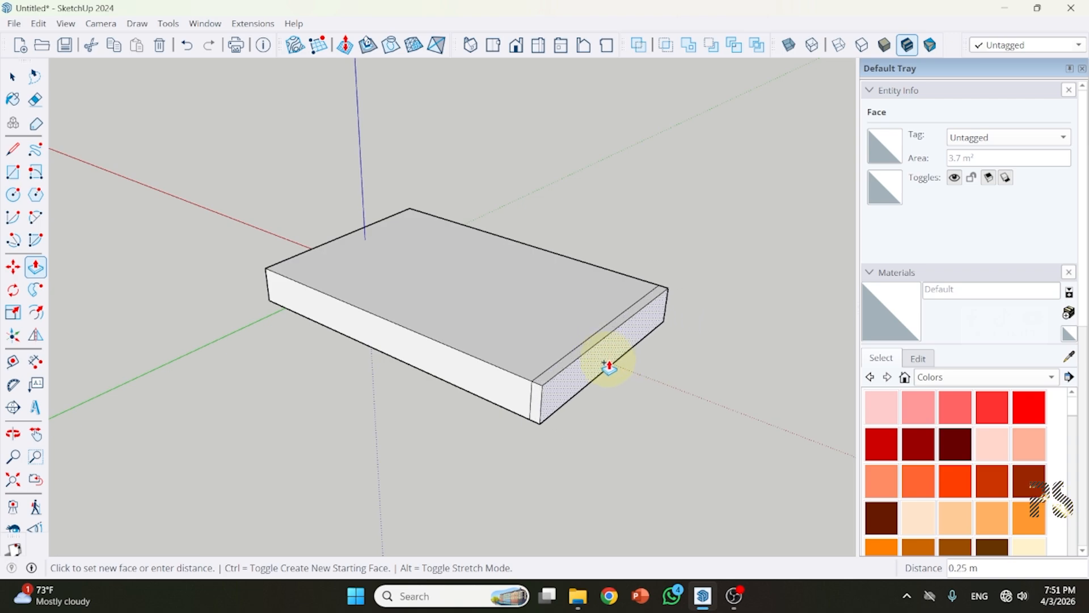
pyautogui.click(675, 391)
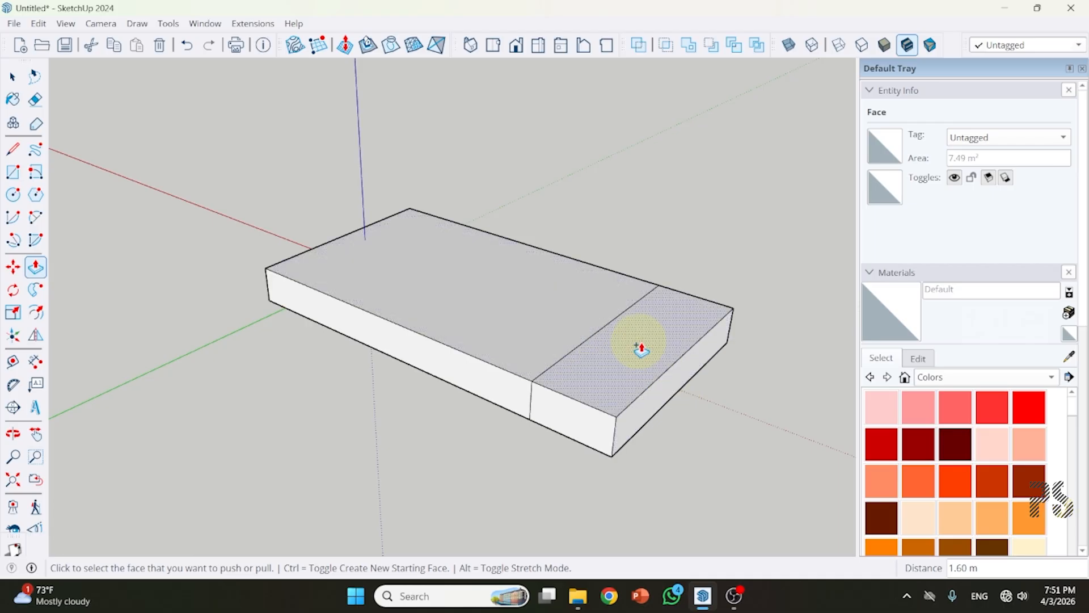
pyautogui.scroll(2, 590, 347)
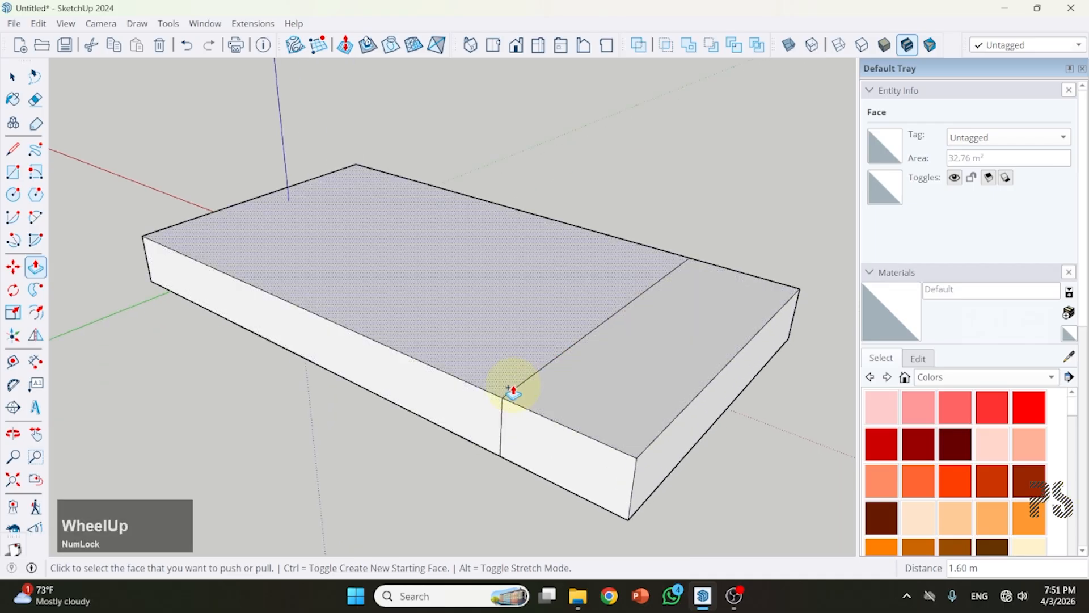
pyautogui.press('space')
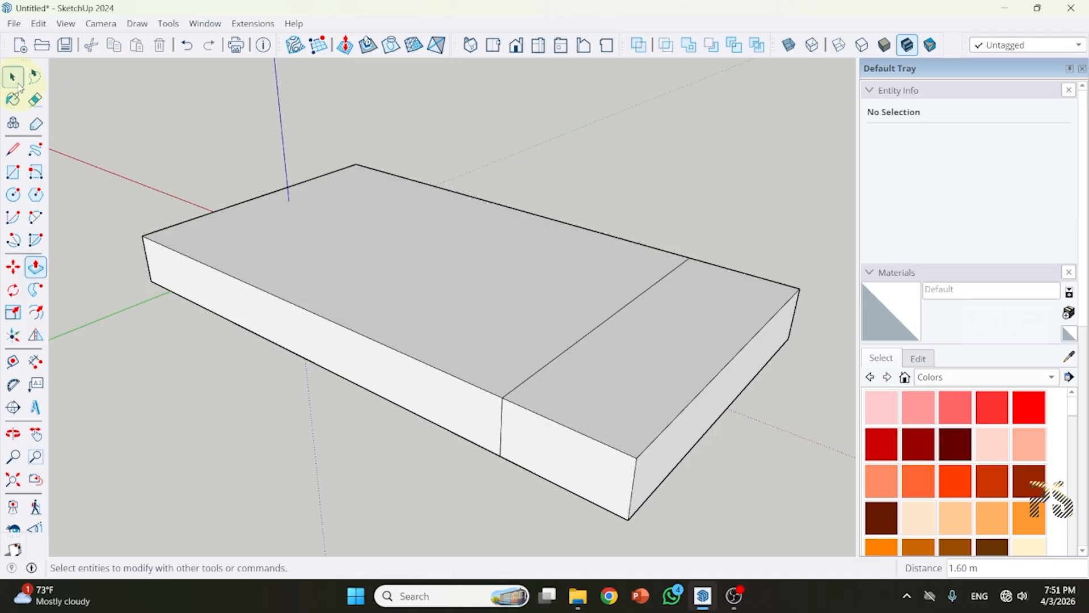
pyautogui.click(156, 382)
pyautogui.click(364, 311)
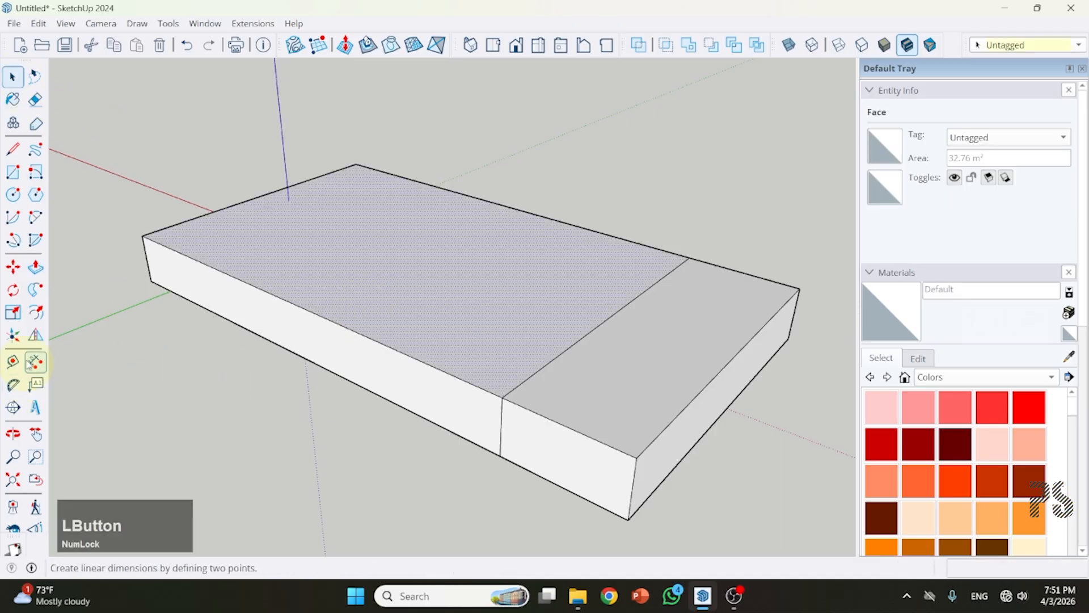
pyautogui.click(12, 267)
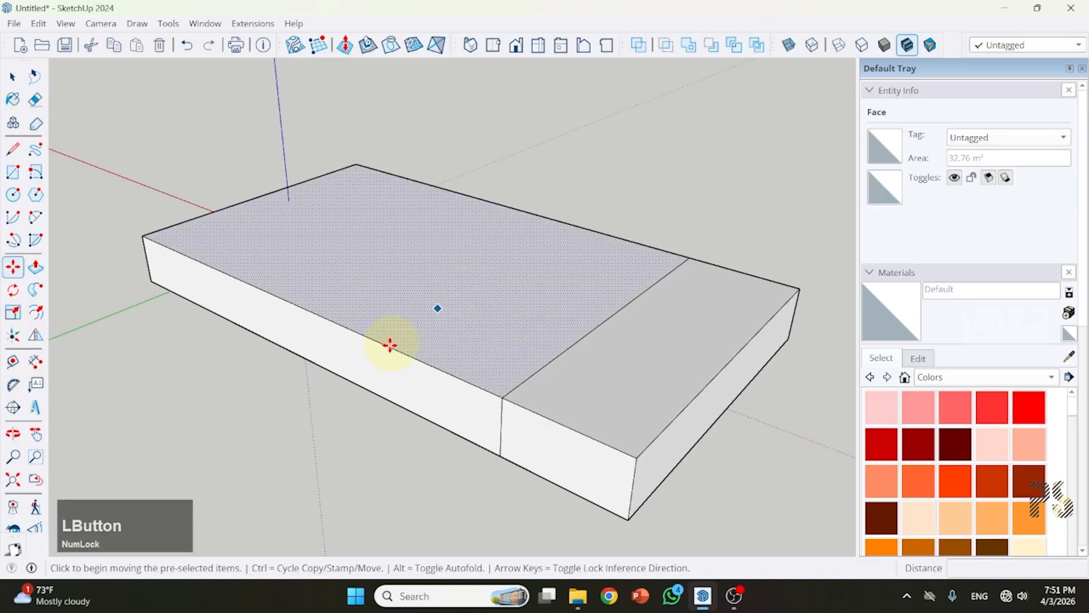
pyautogui.press('Escape')
pyautogui.press('space')
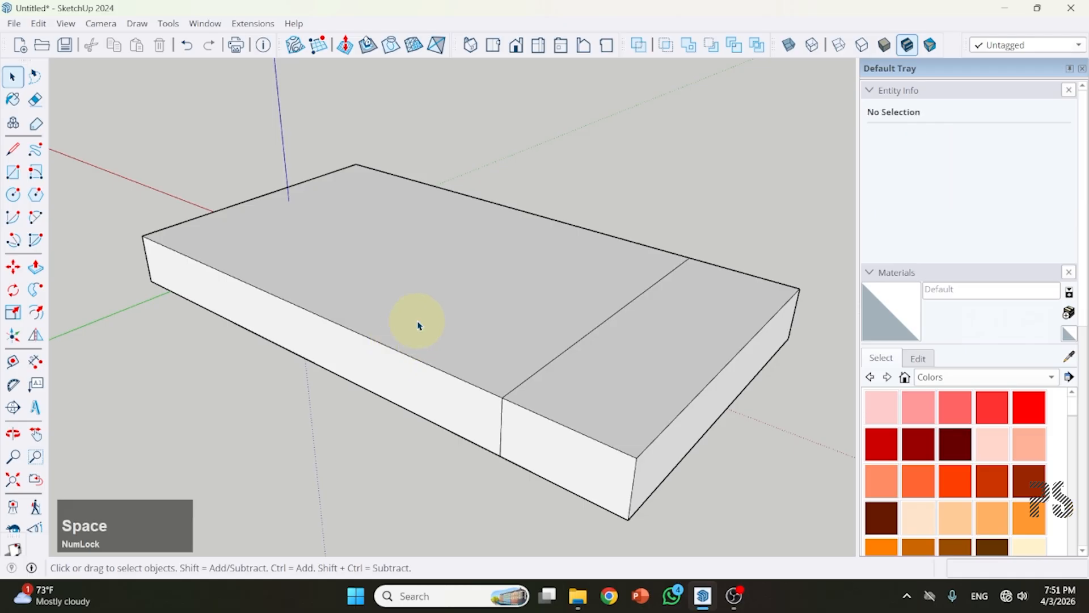
pyautogui.click(12, 267)
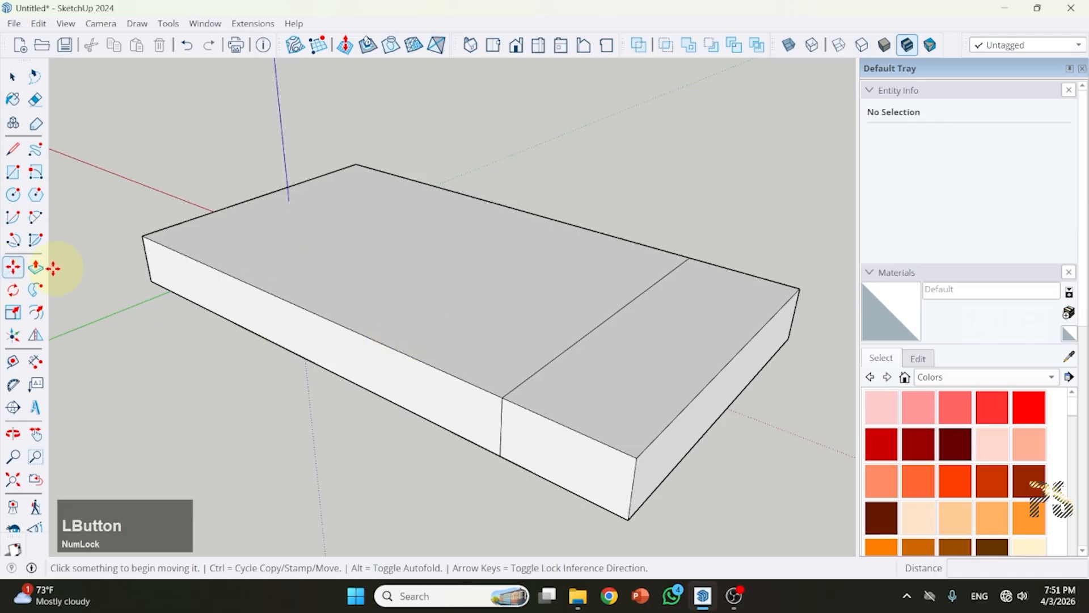
pyautogui.click(35, 266)
pyautogui.press('space')
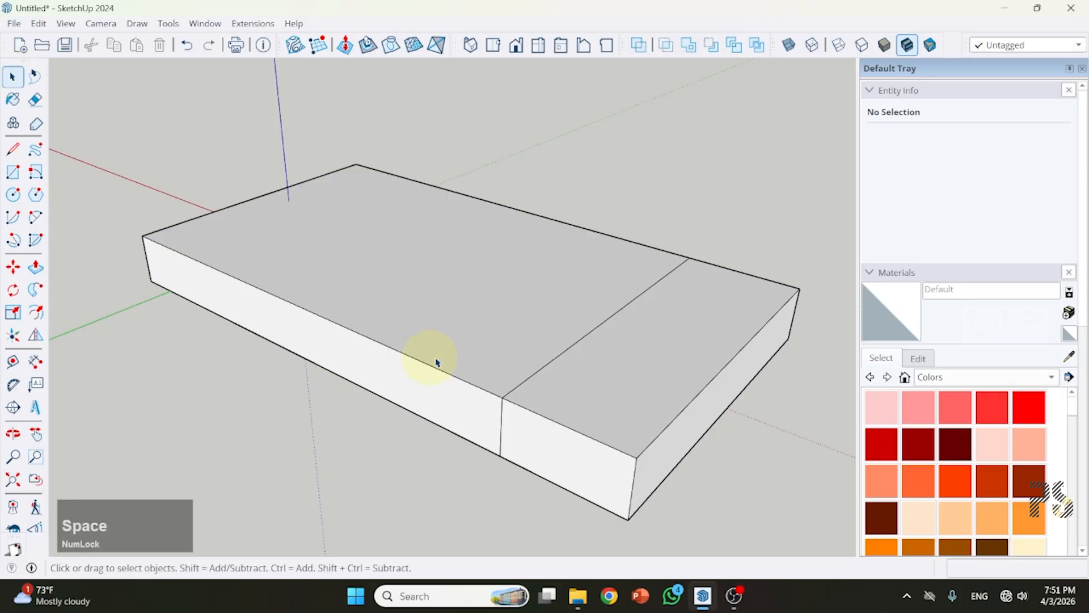
# Step: Select the slab's entire connected geometry, clear it, and select only the added section's top face to compare them
pyautogui.tripleClick(462, 357)
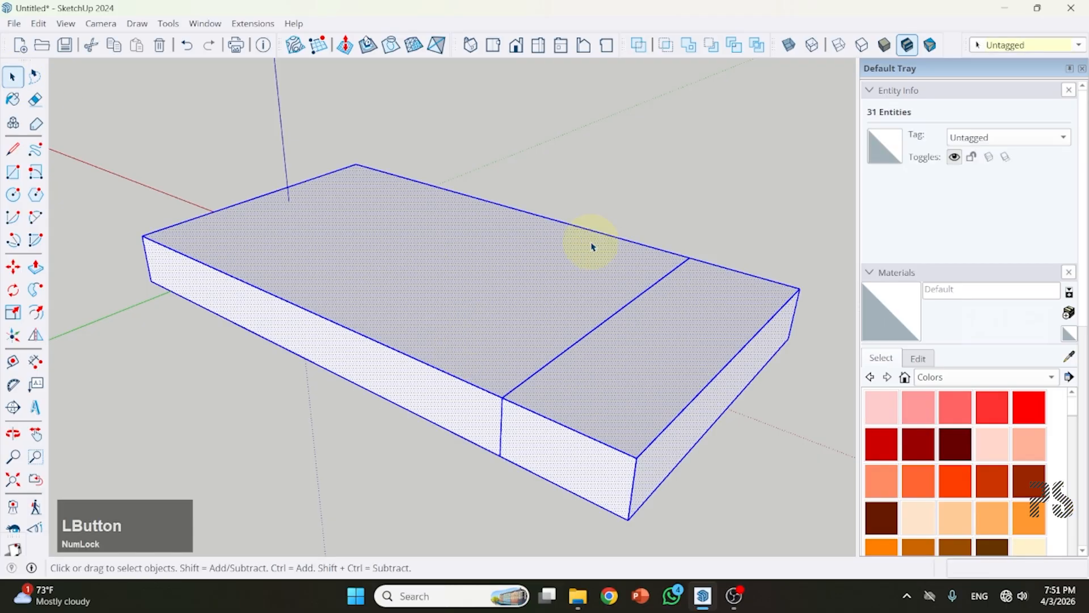
pyautogui.scroll(-2, 391, 454)
pyautogui.press('Escape')
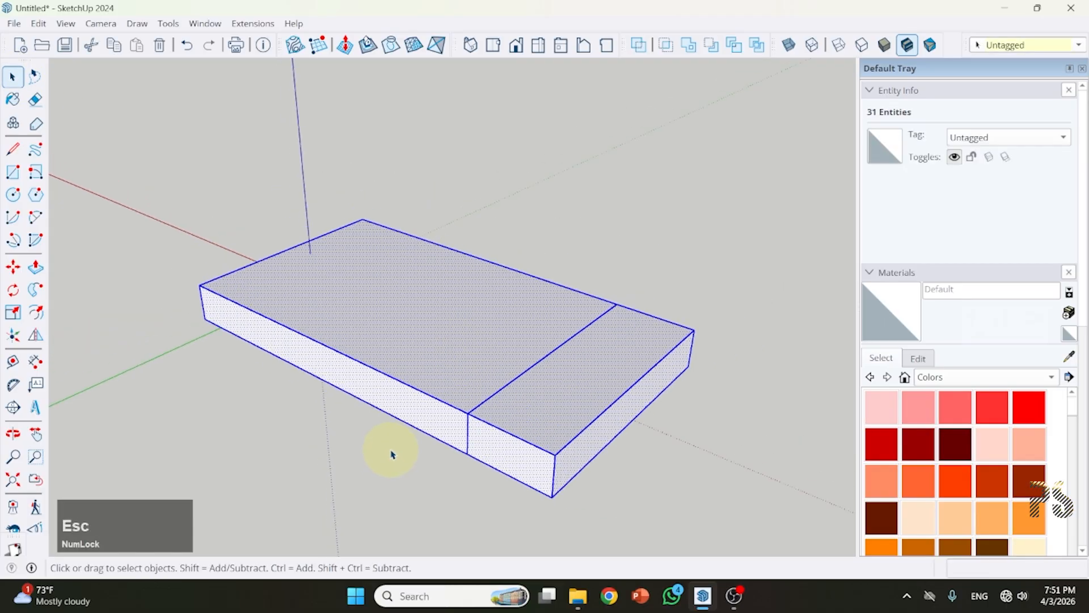
pyautogui.click(427, 473)
pyautogui.scroll(1, 576, 404)
pyautogui.click(576, 404)
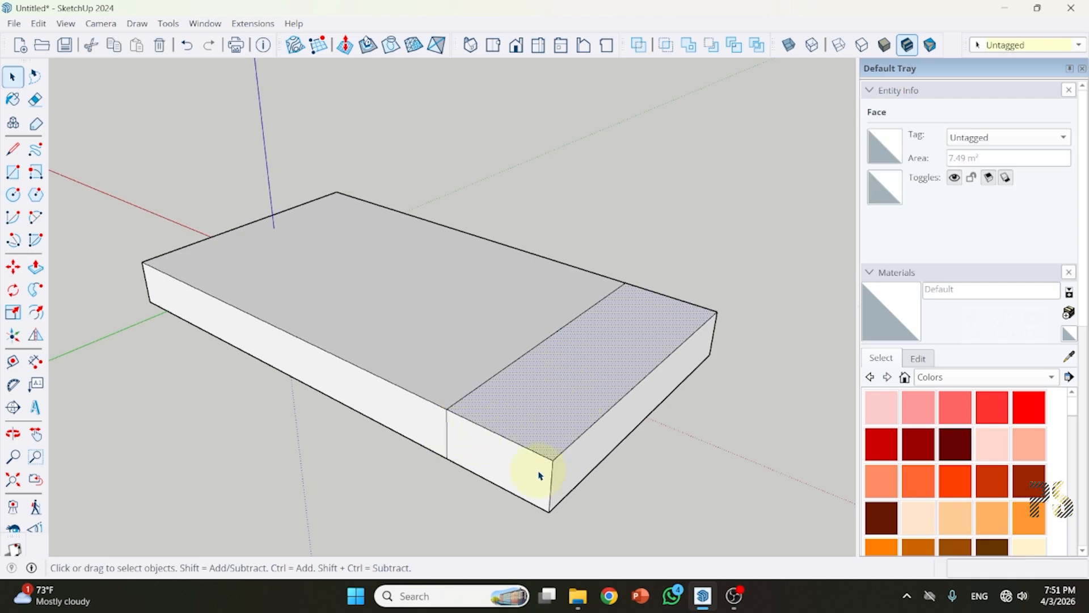
pyautogui.press('Escape')
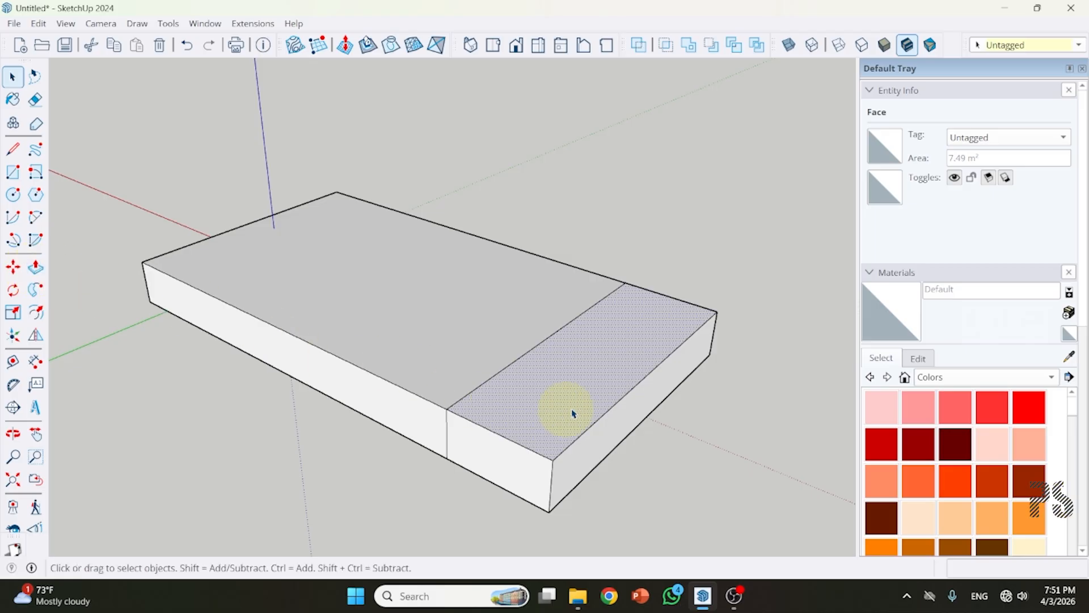
pyautogui.click(695, 408)
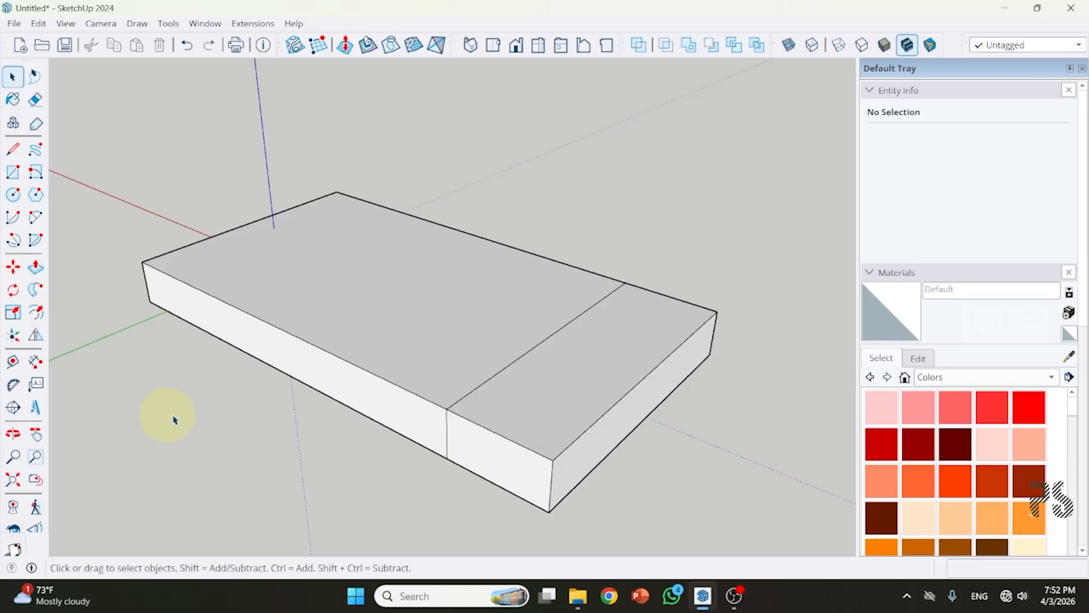
# Step: Raise the slab's larger top face and pull the low added section's end face outward about 2.02 m
pyautogui.press('p')
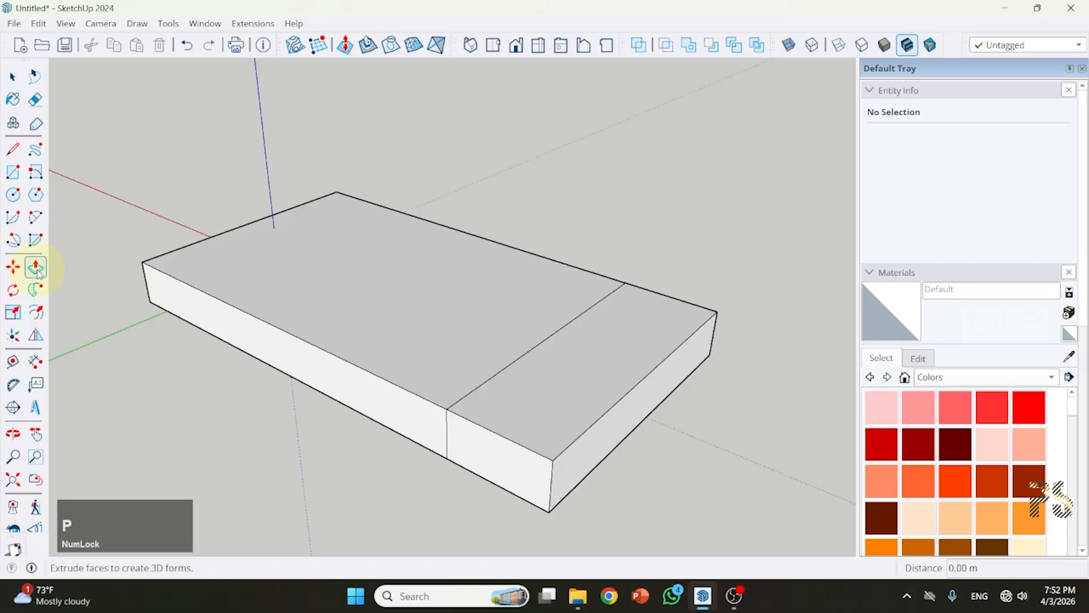
pyautogui.click(345, 318)
pyautogui.click(352, 224)
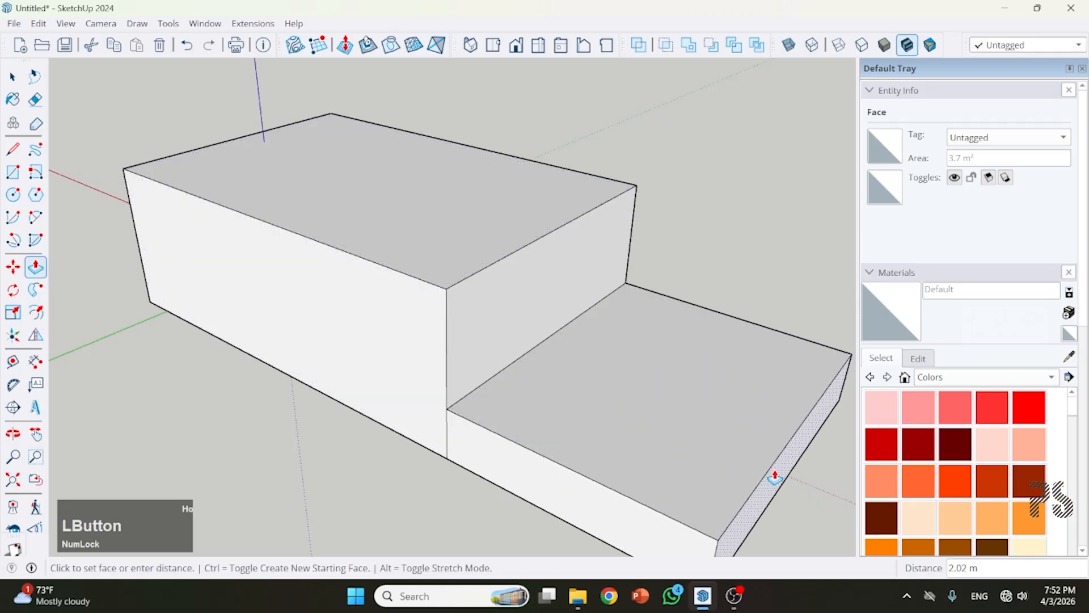
pyautogui.scroll(-2, 477, 365)
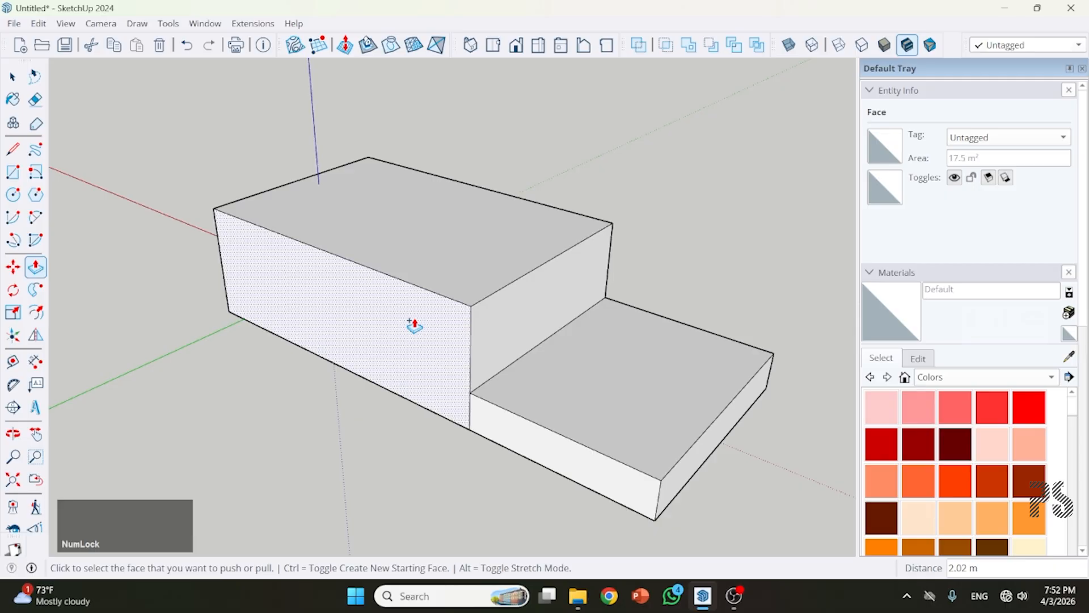
# Step: Pull the raised block's two opposite long side faces outward about 2.48 m and 1.91 m, each with a new starting face
pyautogui.moveTo(414, 324); pyautogui.dragTo(307, 384)
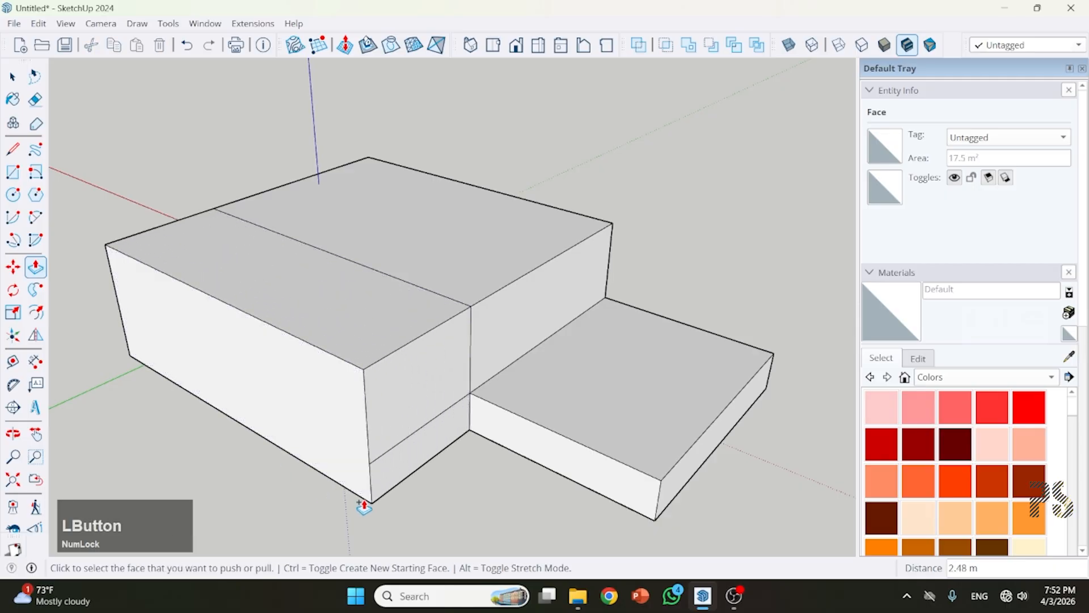
pyautogui.moveTo(630, 472); pyautogui.dragTo(57, 472, button='middle')
pyautogui.moveTo(631, 389); pyautogui.dragTo(720, 418)
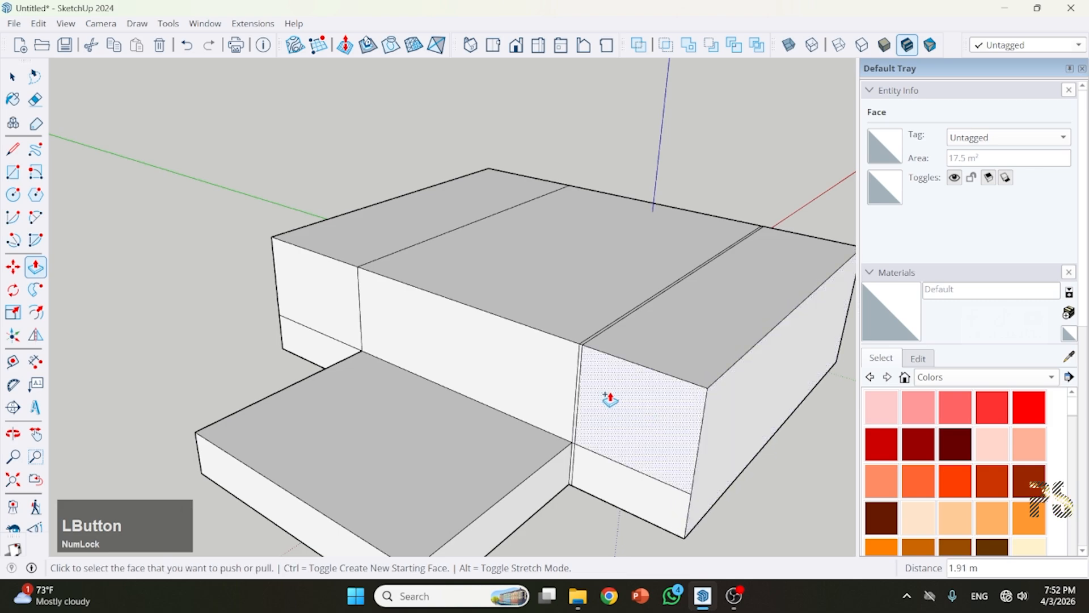
# Step: Extend the outermost side face about 2.20 m as a new section, and pull that section's lower front strip outward
pyautogui.scroll(-1, 564, 448)
pyautogui.scroll(-1, 493, 326)
pyautogui.scroll(2, 656, 374)
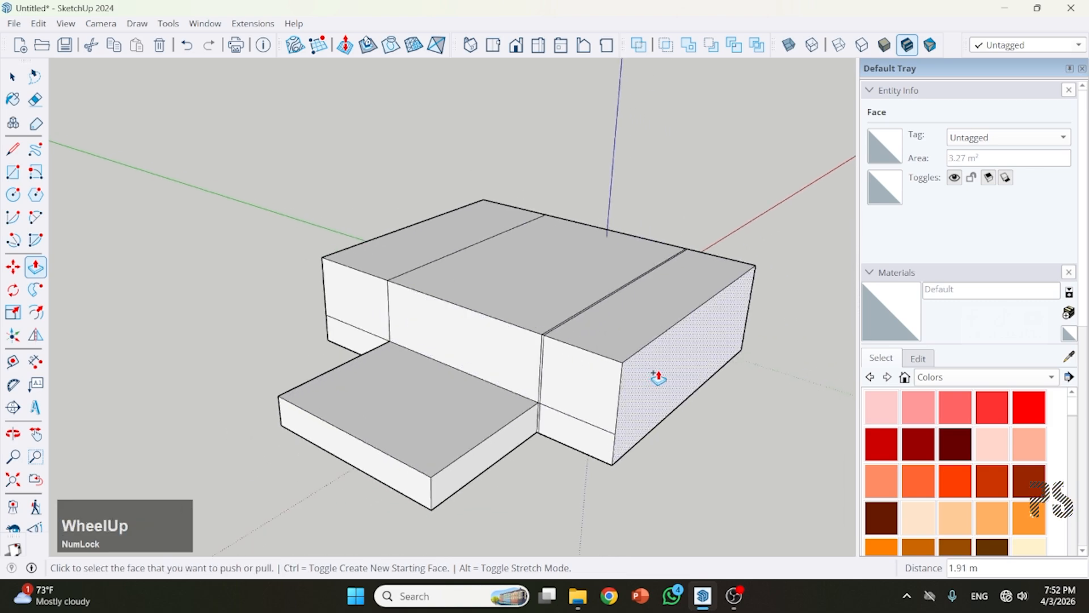
pyautogui.scroll(-1, 667, 403)
pyautogui.moveTo(666, 375); pyautogui.dragTo(734, 414)
pyautogui.scroll(-1, 565, 354)
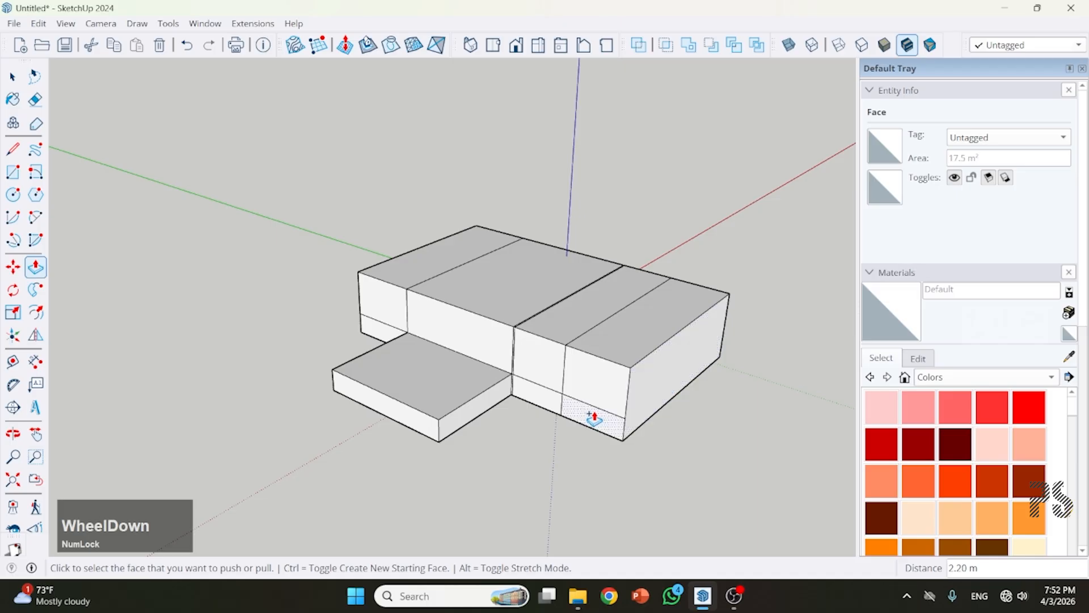
pyautogui.moveTo(594, 418); pyautogui.dragTo(544, 465)
# Step: Raise the section beside the outermost one, and raise the opposite side section's top face about 2.77 m
pyautogui.moveTo(608, 292); pyautogui.dragTo(602, 171)
pyautogui.moveTo(440, 324); pyautogui.dragTo(416, 282, button='middle')
pyautogui.click(371, 258)
pyautogui.click(178, 372)
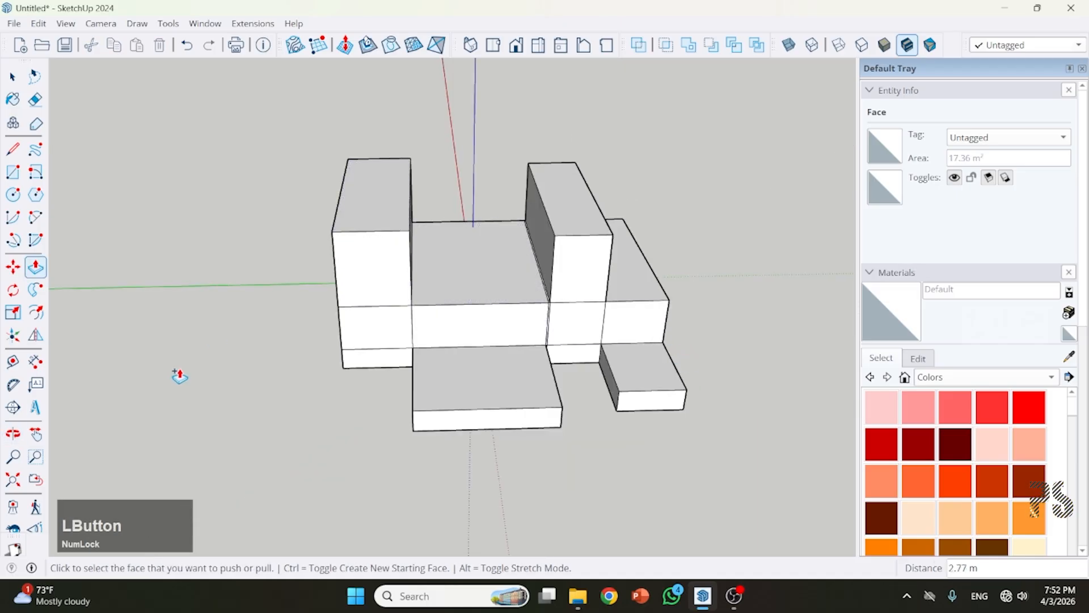
# Step: Pull the lower side face beside the second raised block outward about 4.06 m as a new section
pyautogui.moveTo(408, 323); pyautogui.dragTo(613, 296, button='middle')
pyautogui.click(347, 348)
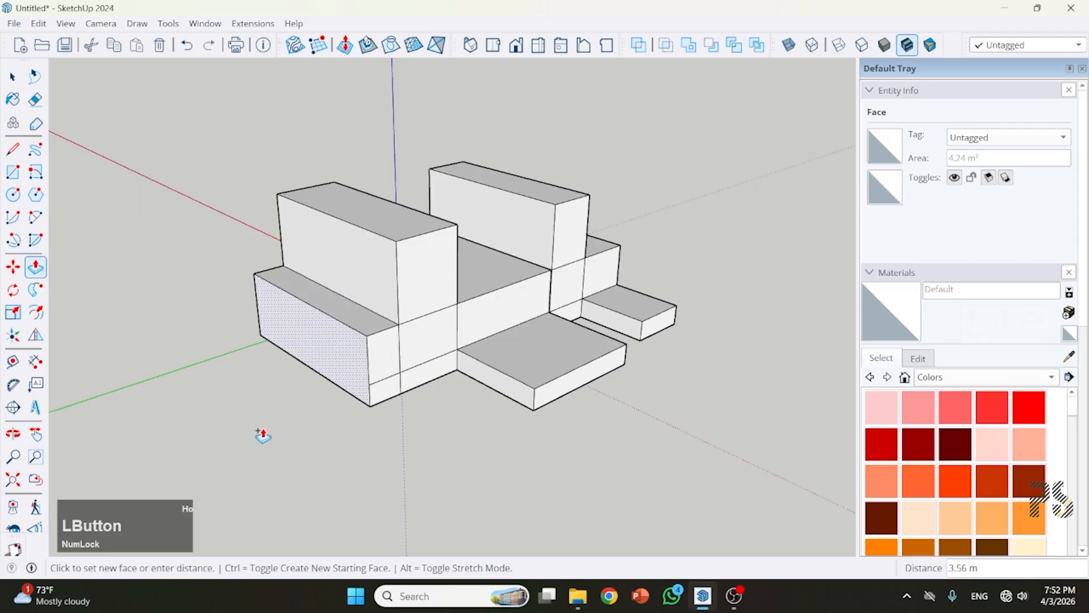
pyautogui.click(262, 434)
pyautogui.scroll(-2, 591, 371)
pyautogui.moveTo(544, 414); pyautogui.dragTo(518, 359, button='middle')
pyautogui.scroll(3, 518, 358)
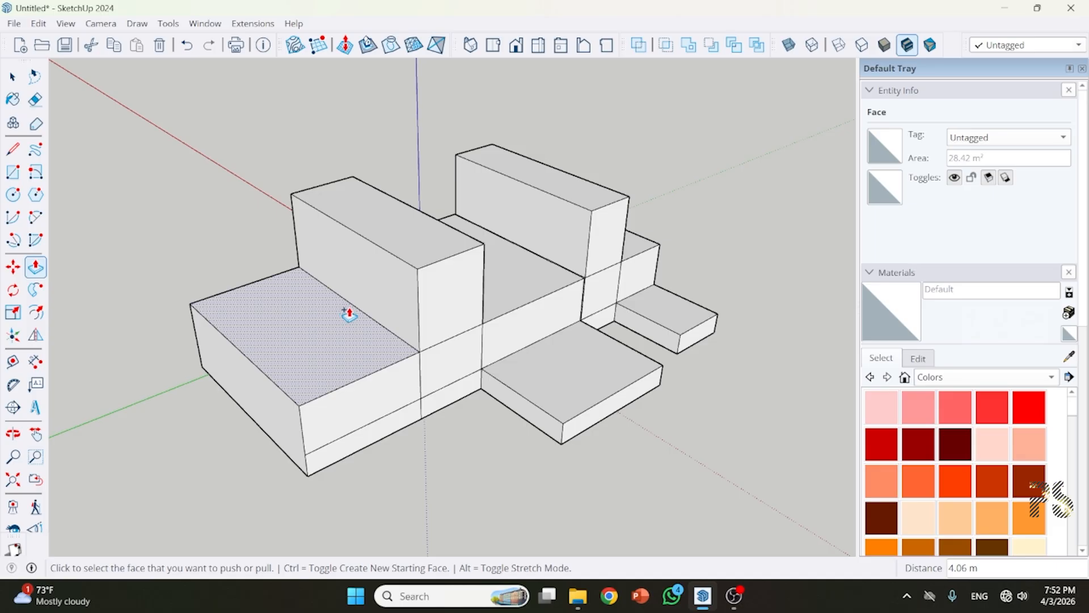
pyautogui.scroll(1, 408, 339)
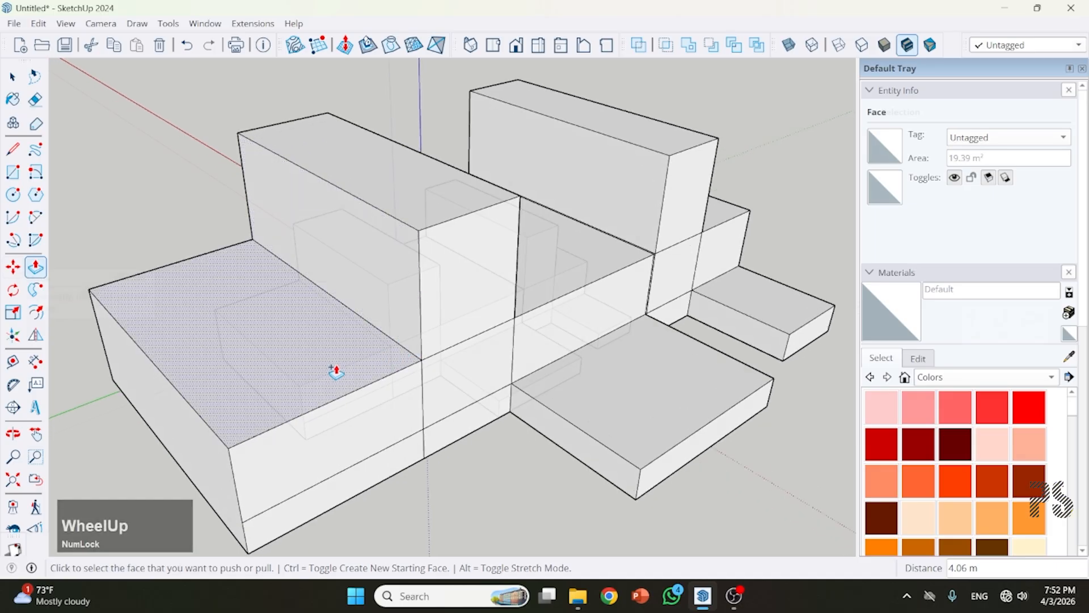
pyautogui.scroll(-3, 339, 329)
# Step: Draw a circle with a radius of about 3.35 m on the ground beside the stepped block
pyautogui.click(13, 266)
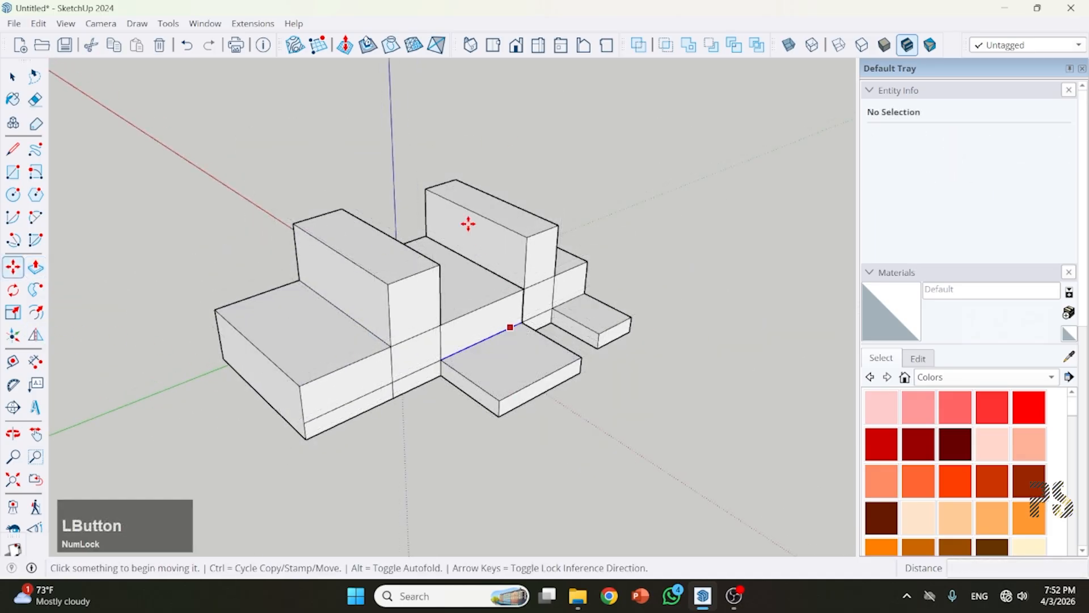
pyautogui.click(14, 181)
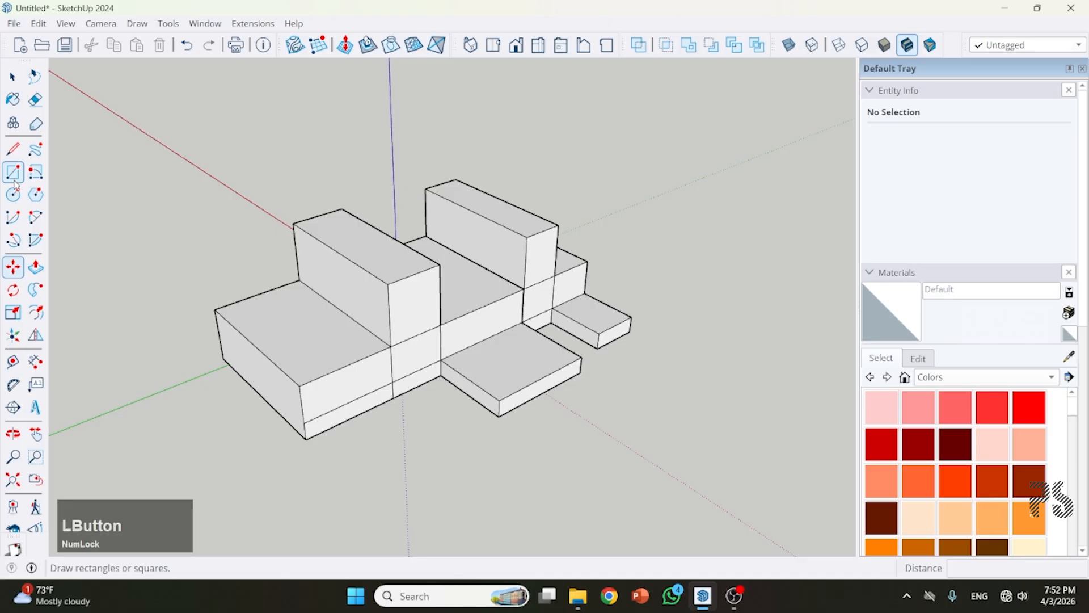
pyautogui.click(13, 194)
pyautogui.click(739, 346)
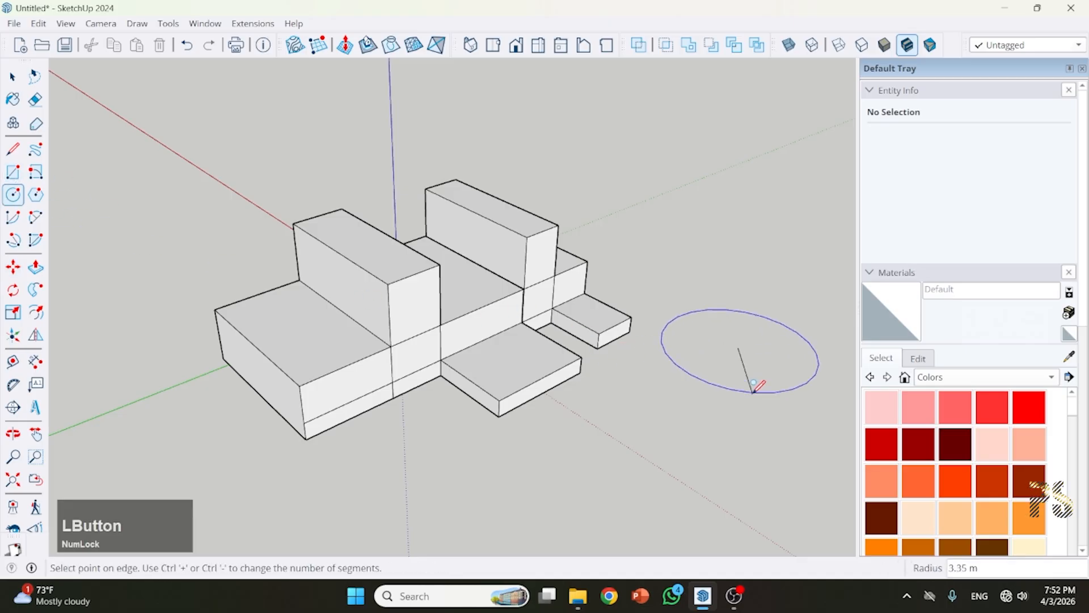
pyautogui.click(767, 387)
pyautogui.click(12, 76)
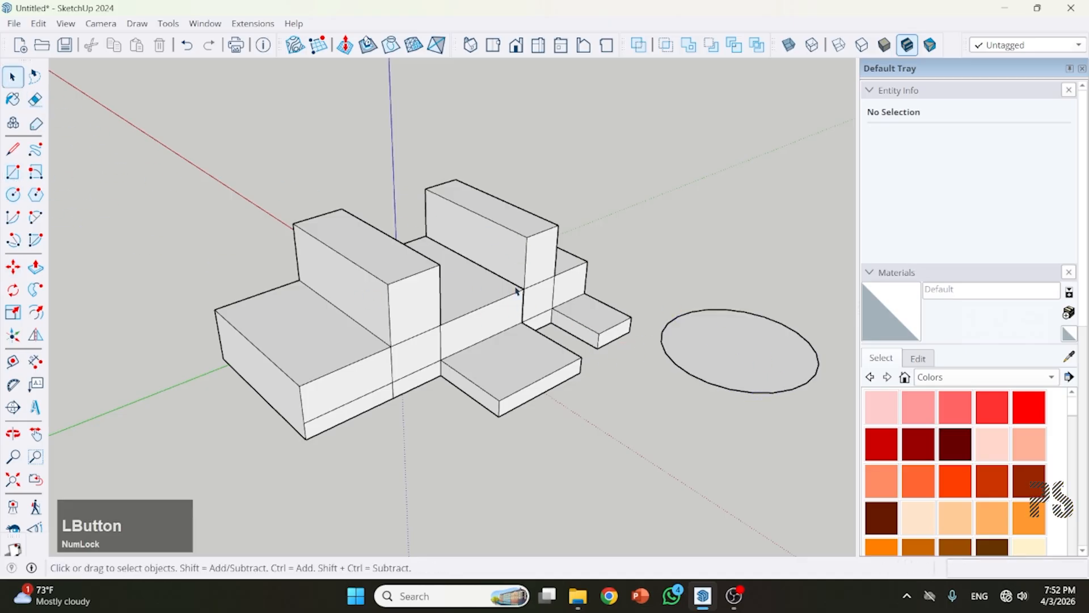
# Step: Extrude the circle face upward about 7.41 m into a cylinder
pyautogui.click(709, 339)
pyautogui.press('p')
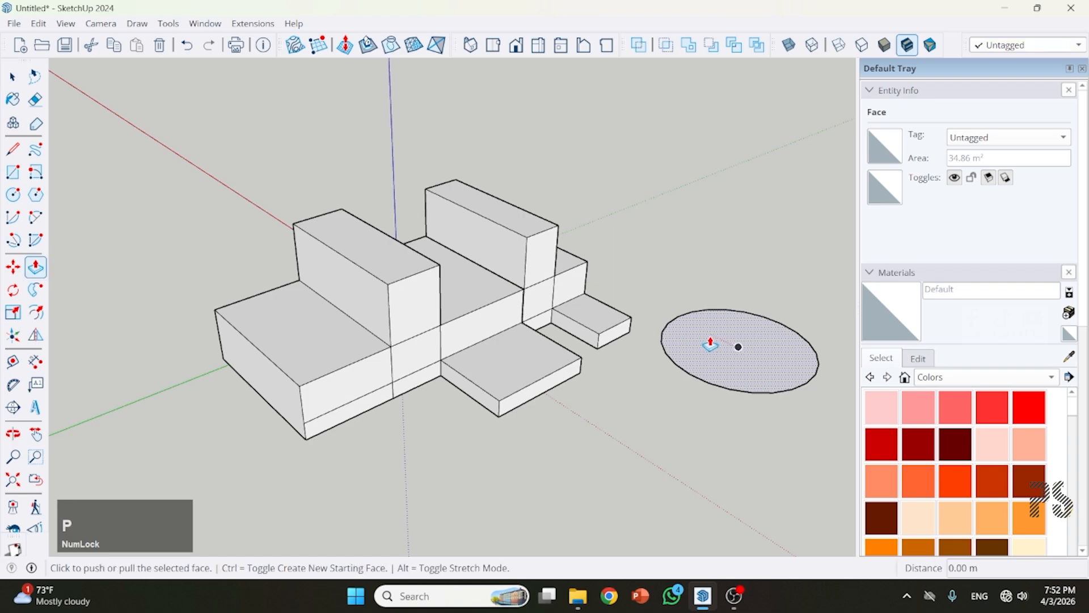
pyautogui.click(712, 340)
pyautogui.click(741, 190)
pyautogui.scroll(-3, 539, 287)
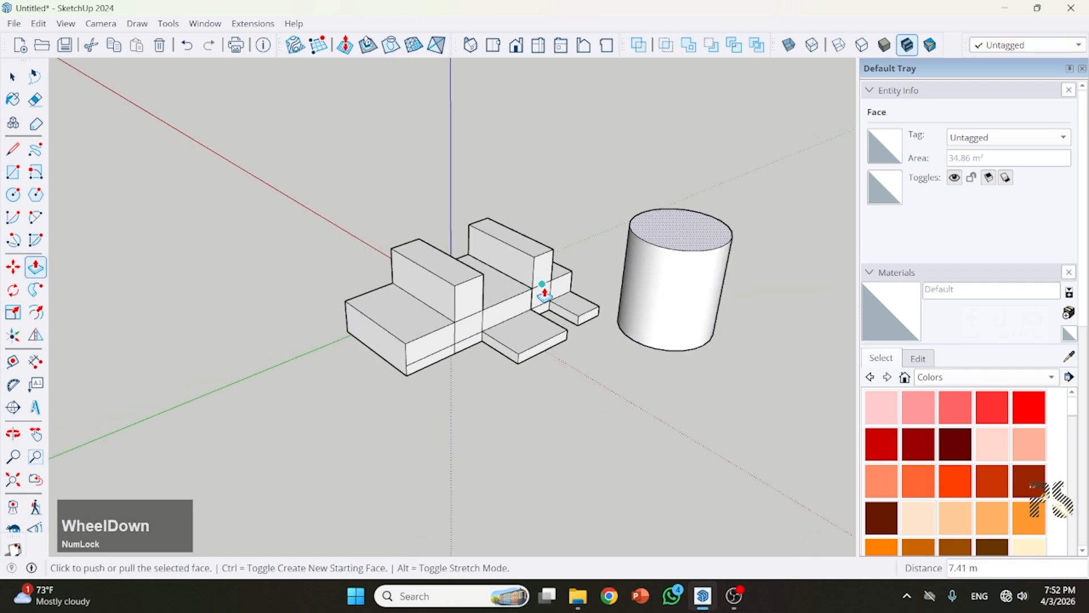
# Step: Push the cylinder's top face down about 1.12 m and leave the Push/Pull tool
pyautogui.click(693, 300)
pyautogui.click(645, 309)
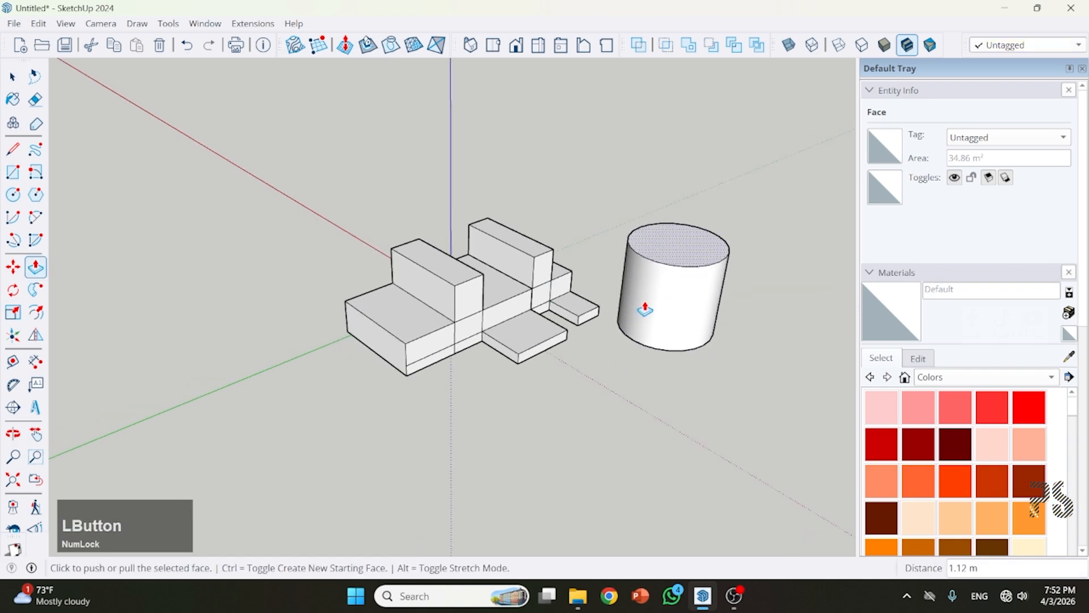
pyautogui.press('Escape')
pyautogui.press('space')
pyautogui.click(646, 298)
# Step: Draw a hexagon with an inscribed radius of about 8.04 m on the ground, across the stepped block from the cylinder
pyautogui.moveTo(647, 298); pyautogui.dragTo(726, 305, button='middle')
pyautogui.scroll(3, 505, 372)
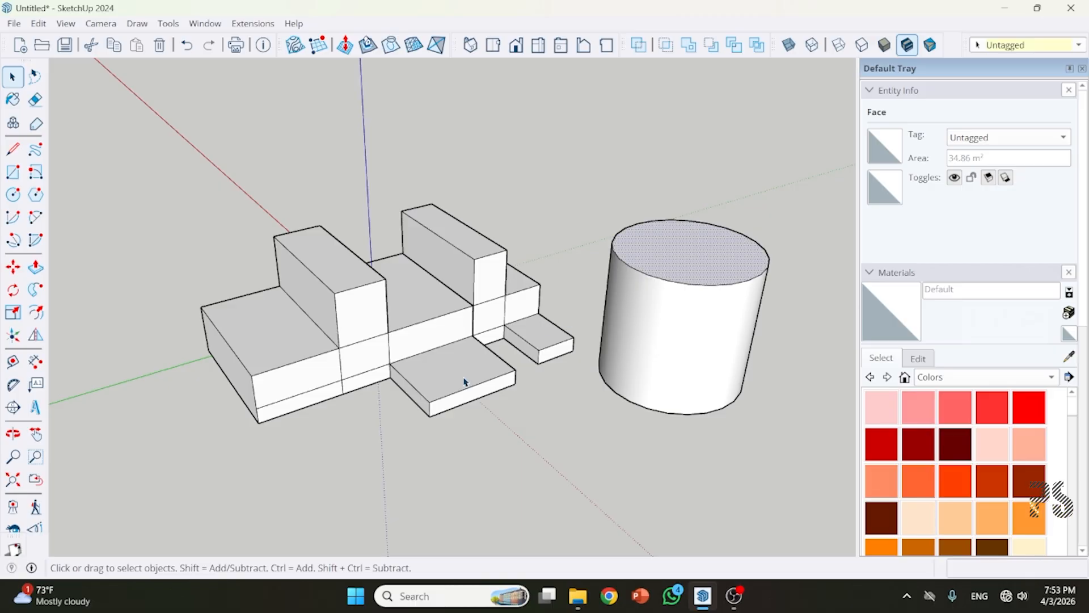
pyautogui.moveTo(443, 390); pyautogui.dragTo(398, 395, button='middle')
pyautogui.scroll(-2, 818, 323)
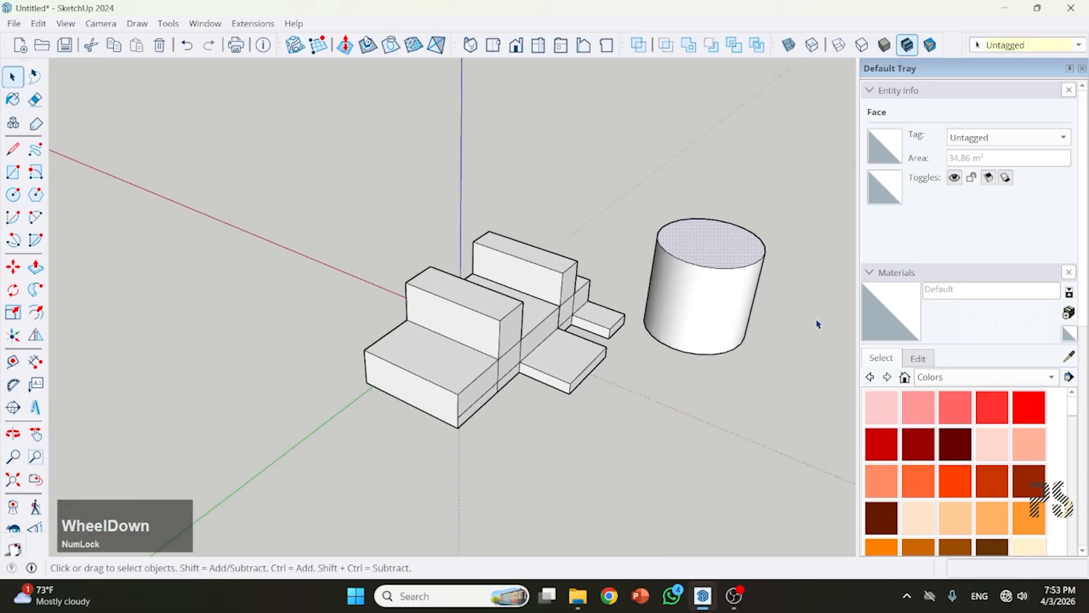
pyautogui.click(36, 194)
pyautogui.click(206, 280)
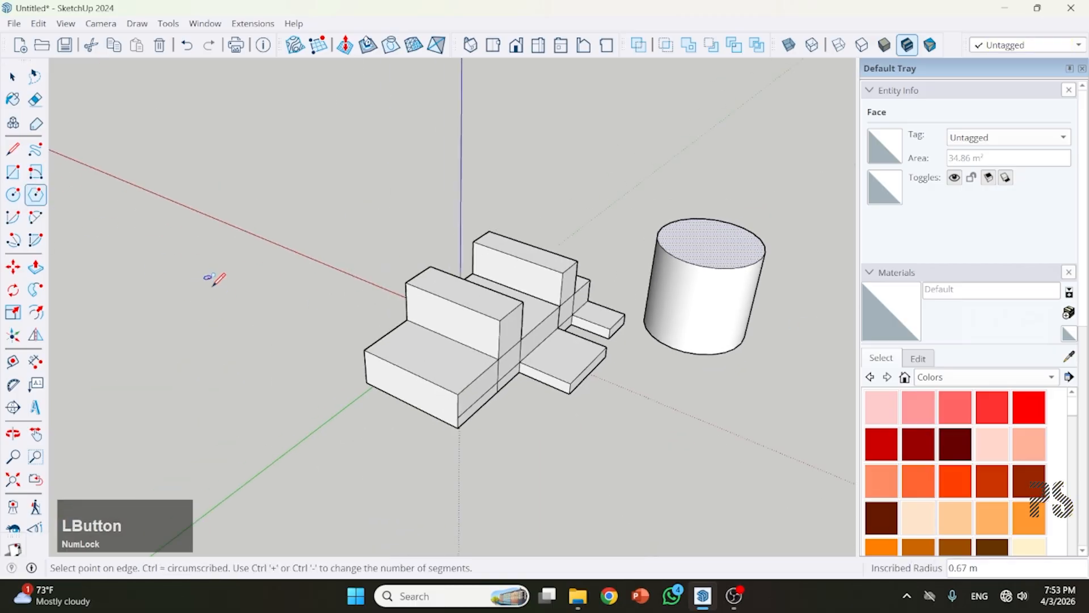
pyautogui.click(232, 318)
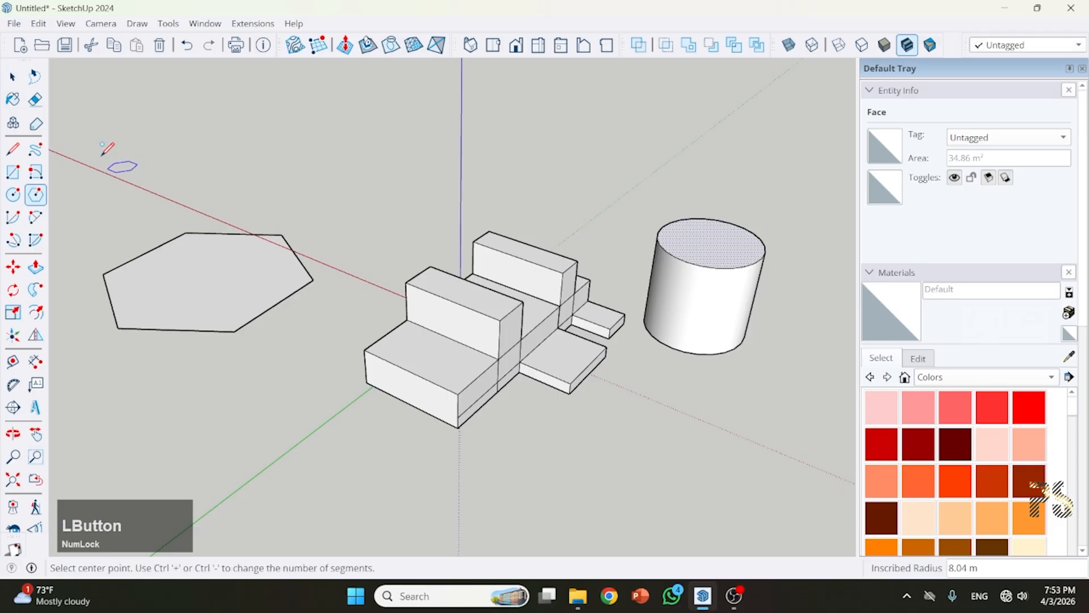
pyautogui.click(12, 76)
# Step: Pull the selected top face of the cylinder up about 6.65 m and clear the selection
pyautogui.press('p')
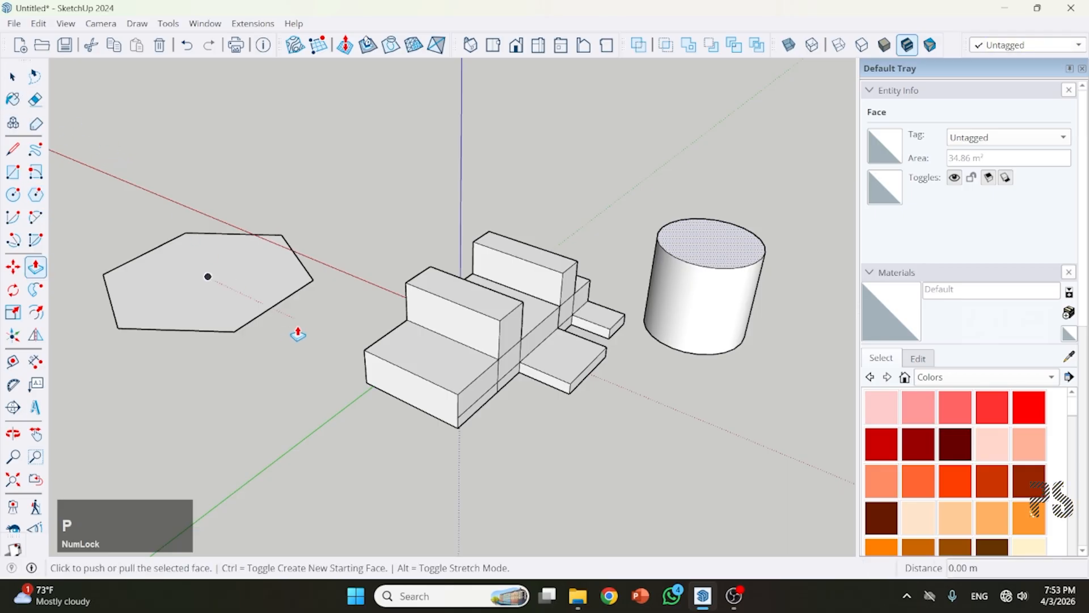
pyautogui.click(275, 275)
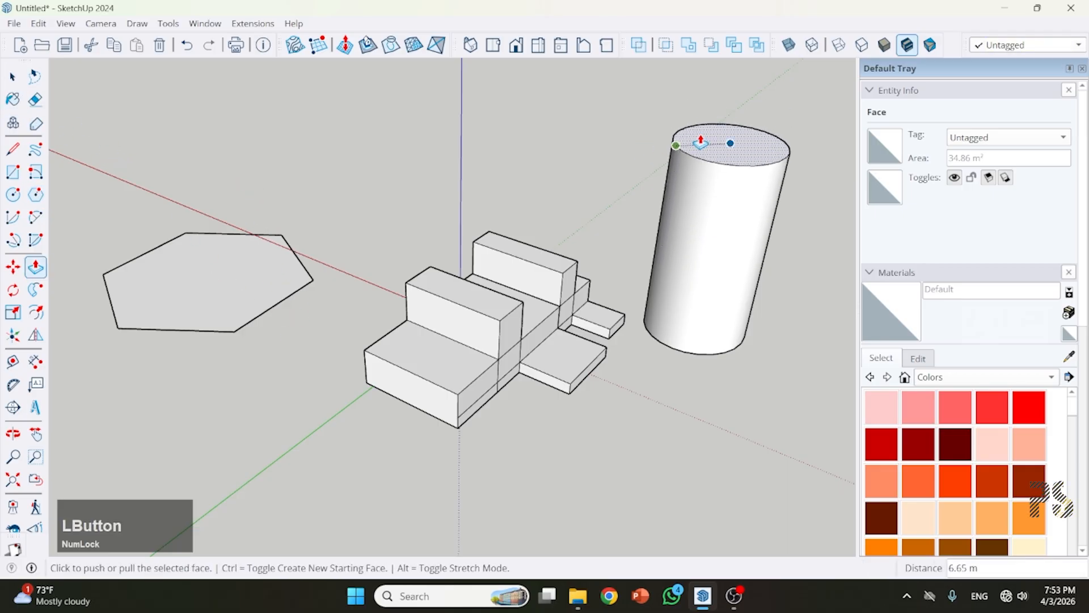
pyautogui.press('Escape')
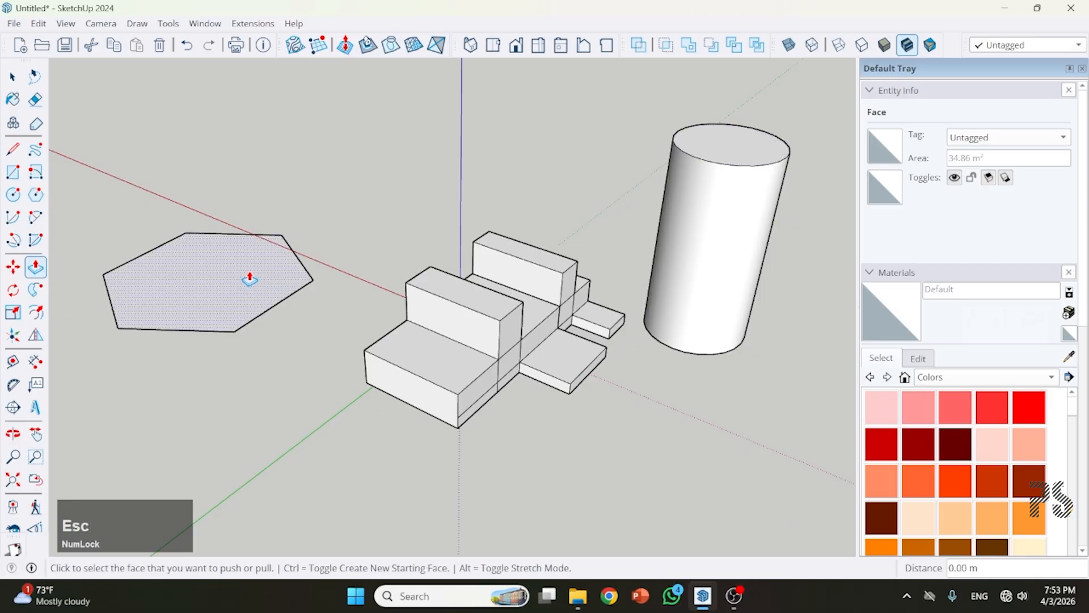
# Step: Extrude the hexagon upward about 10.26 m and pull one of the prism's side faces outward about 17.88 m
pyautogui.click(195, 287)
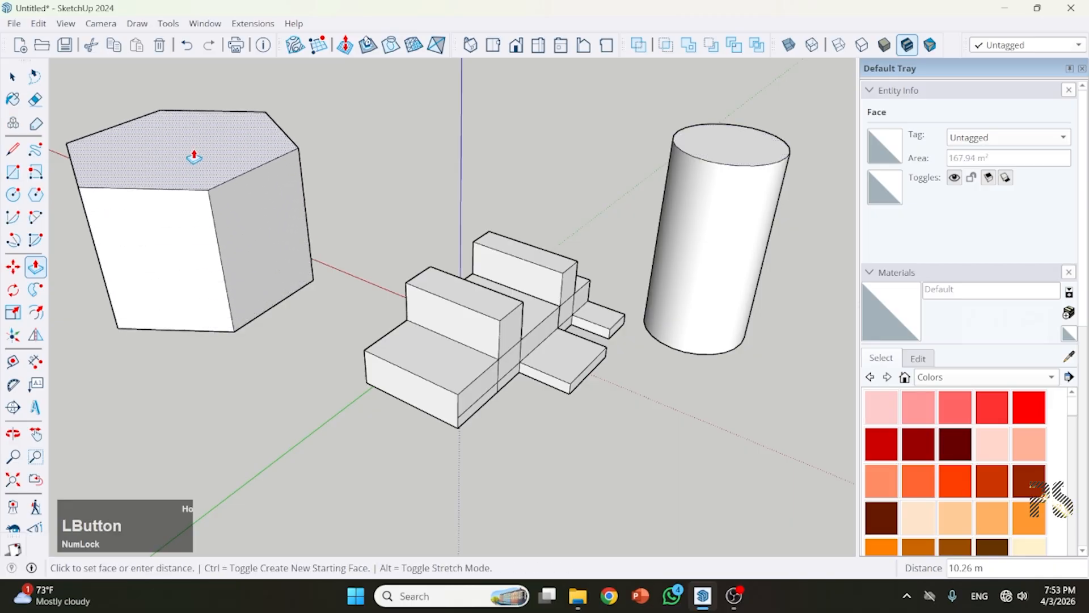
pyautogui.click(194, 155)
pyautogui.moveTo(238, 235); pyautogui.dragTo(409, 160, button='middle')
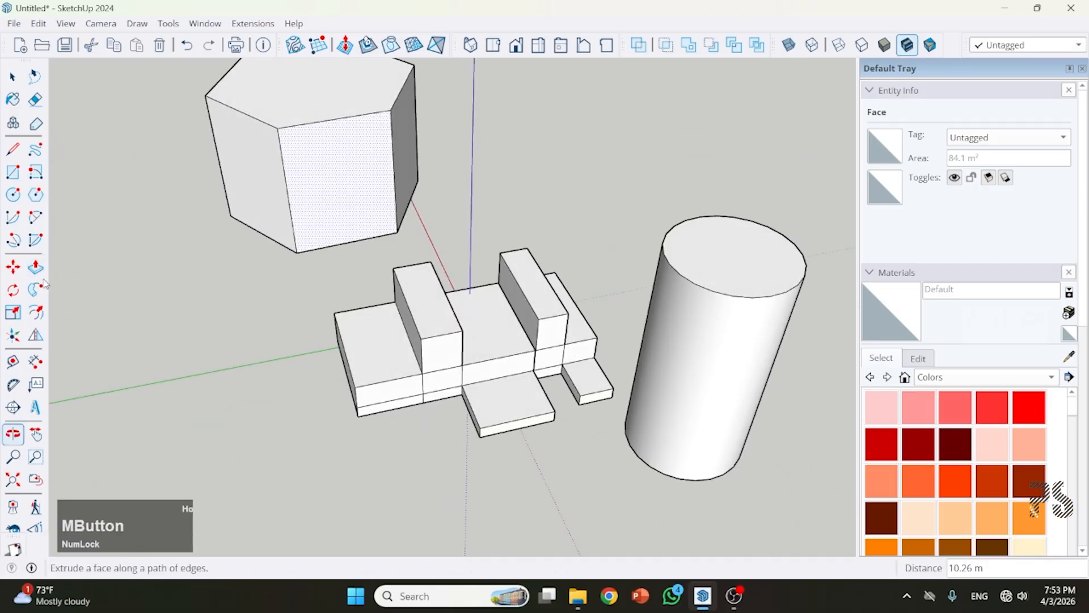
pyautogui.click(410, 160)
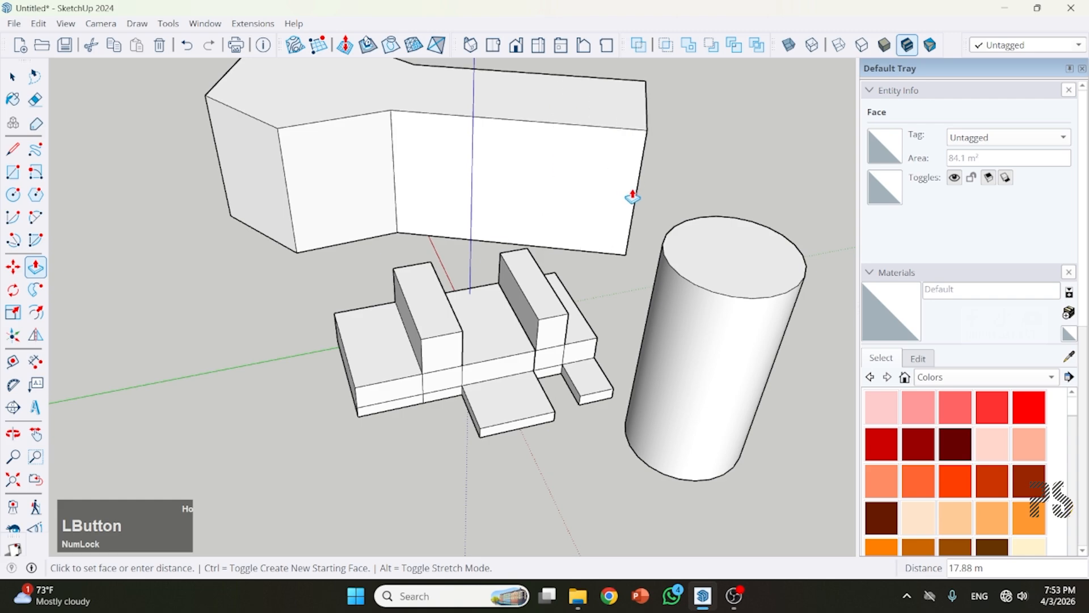
pyautogui.click(633, 197)
# Step: Pull the long side face of the prism's extension outward about 19.05 m to widen it
pyautogui.moveTo(681, 173); pyautogui.dragTo(269, 198, button='middle')
pyautogui.moveTo(259, 212); pyautogui.dragTo(441, 317, button='middle')
pyautogui.moveTo(550, 320); pyautogui.dragTo(680, 403)
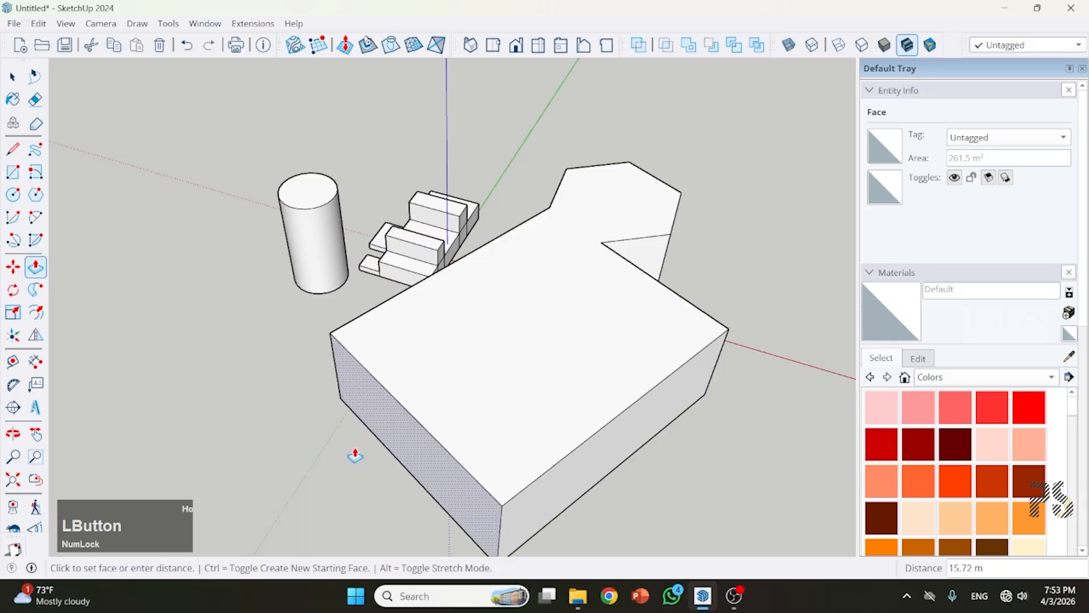
# Step: Divide the wide block's large front face near its middle with a vertical line from its upper to its lower edge
pyautogui.moveTo(659, 231); pyautogui.dragTo(549, 344, button='middle')
pyautogui.scroll(2, 544, 339)
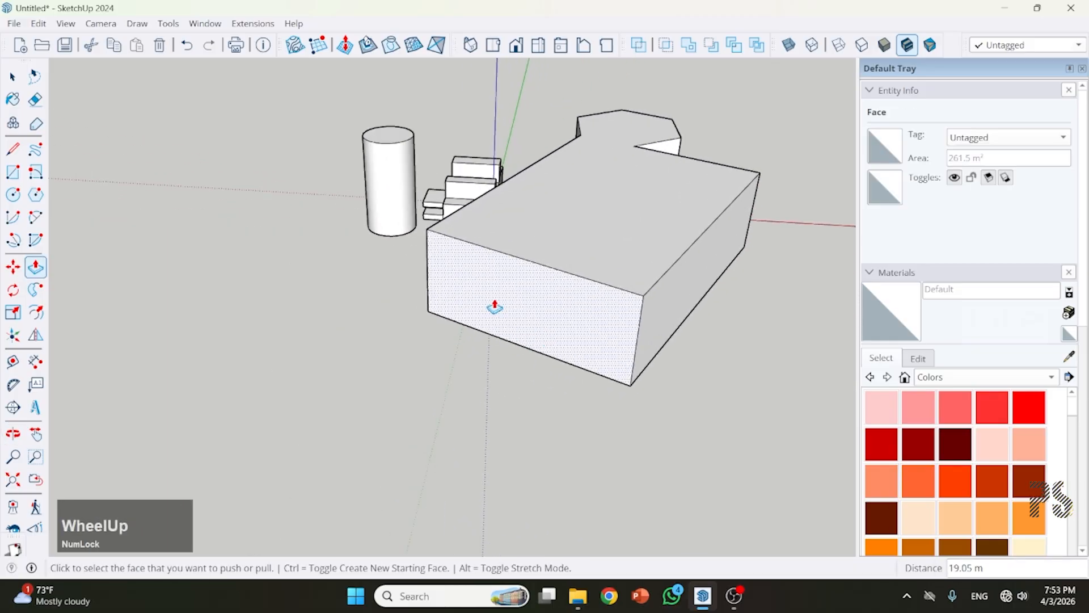
pyautogui.scroll(2, 548, 282)
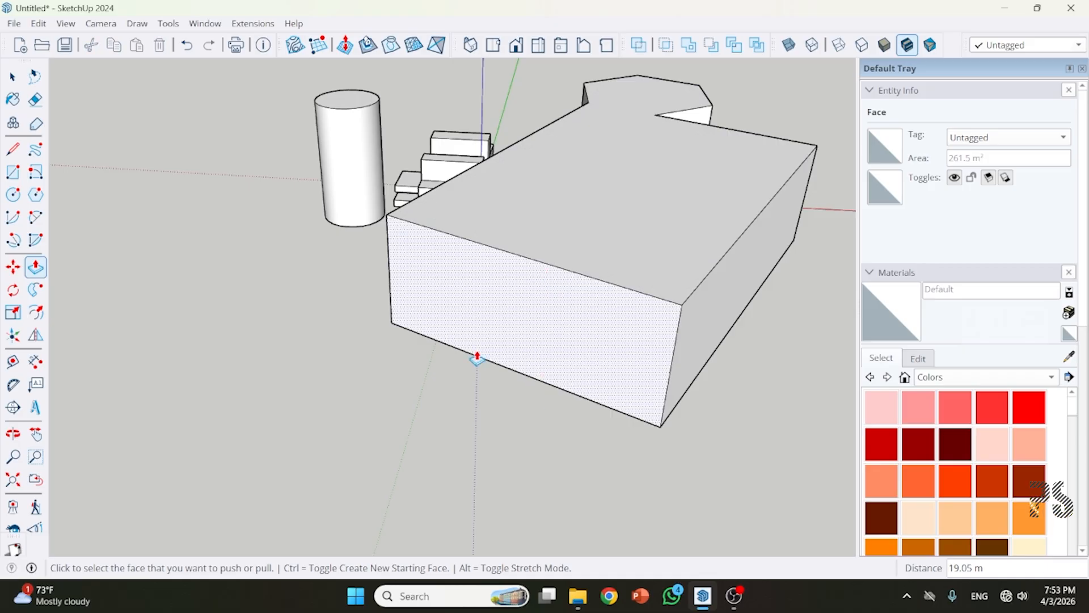
pyautogui.click(12, 150)
pyautogui.click(521, 255)
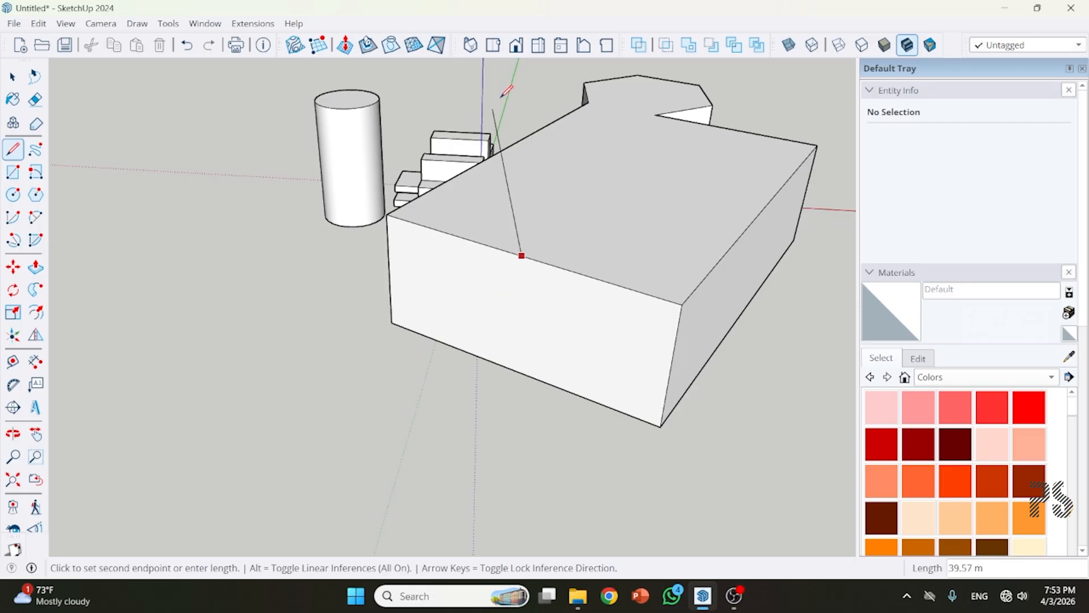
pyautogui.click(516, 370)
pyautogui.click(12, 77)
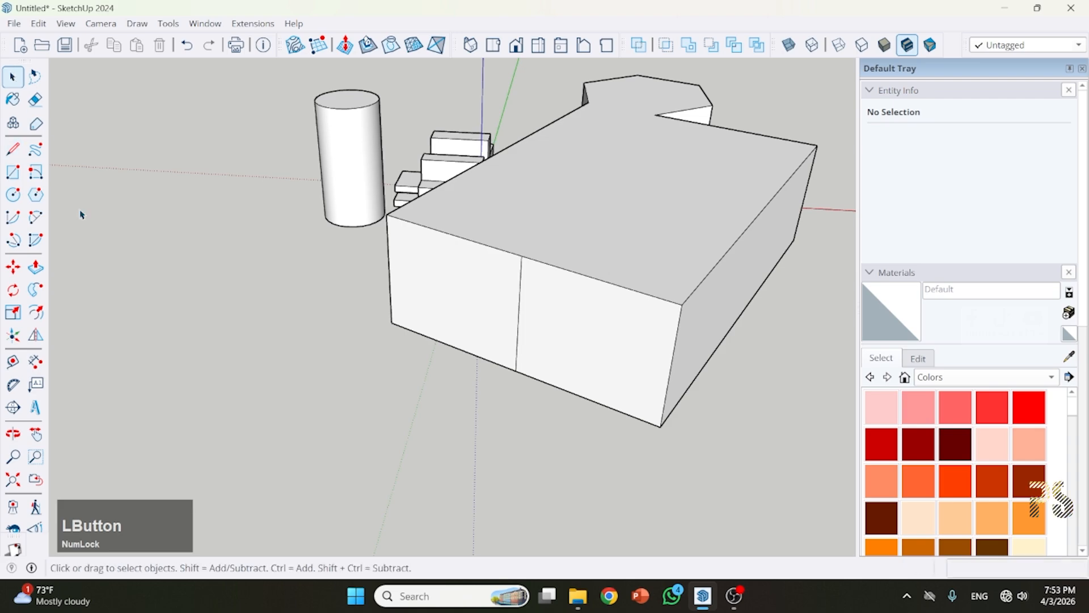
# Step: Pull the half of the divided front face nearer the block's outer side outward about 11.82 m
pyautogui.press('p')
pyautogui.click(591, 374)
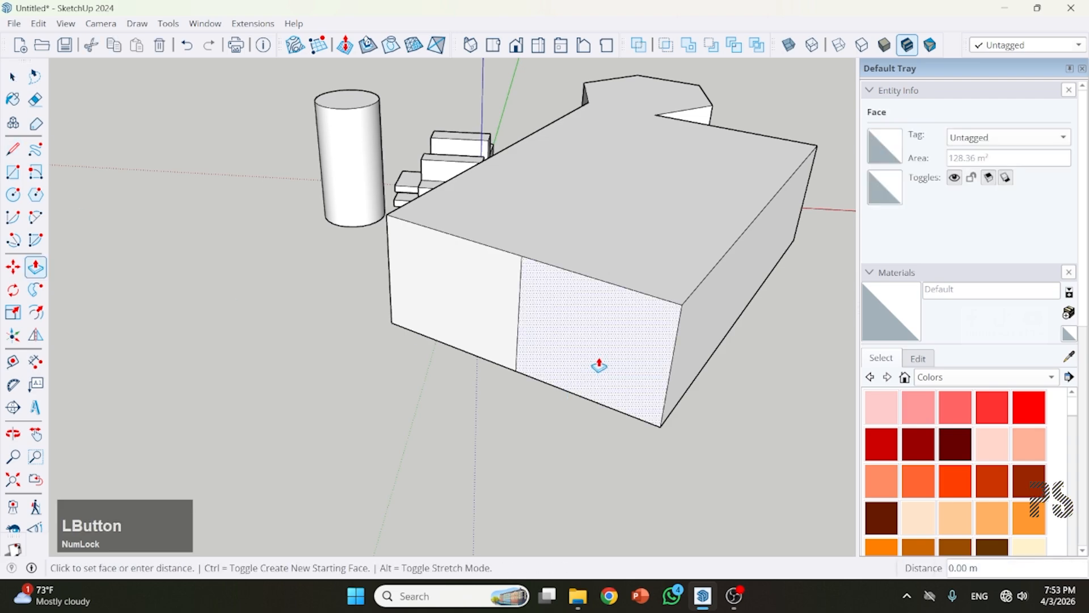
pyautogui.click(491, 427)
pyautogui.moveTo(198, 375); pyautogui.dragTo(620, 267, button='middle')
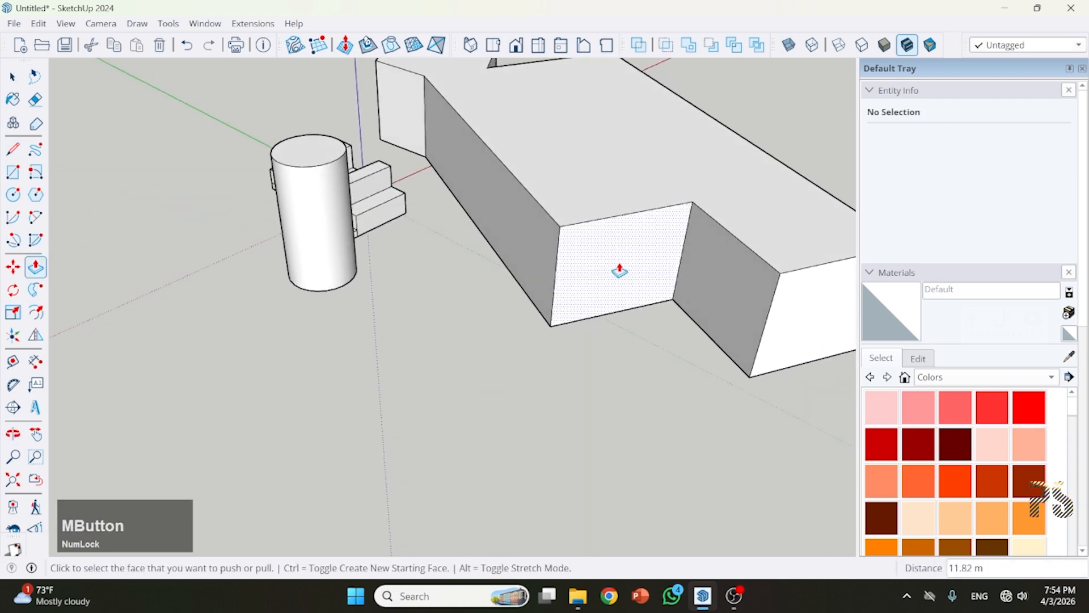
# Step: Try to push the extended block's entire top face down about 9.48 m
pyautogui.click(562, 148)
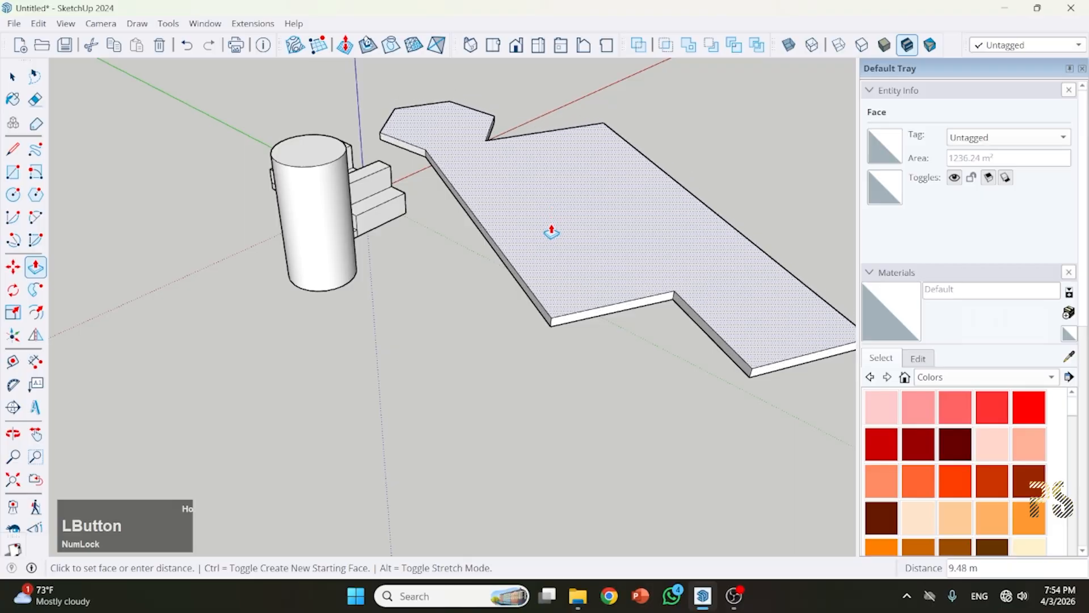
pyautogui.click(561, 149)
pyautogui.middleClick(561, 150)
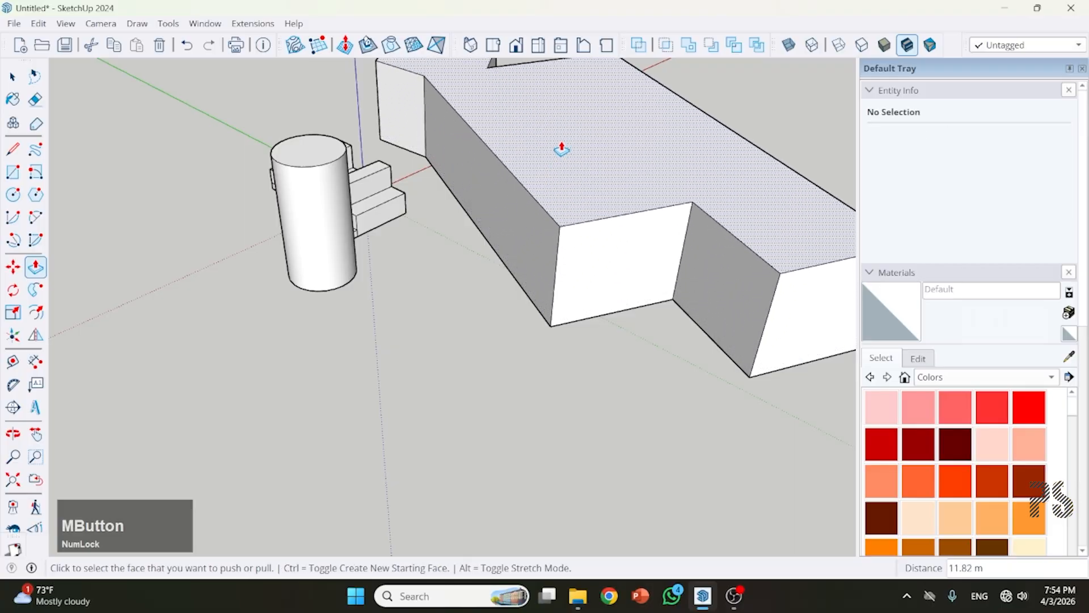
pyautogui.moveTo(605, 166); pyautogui.dragTo(197, 372, button='middle')
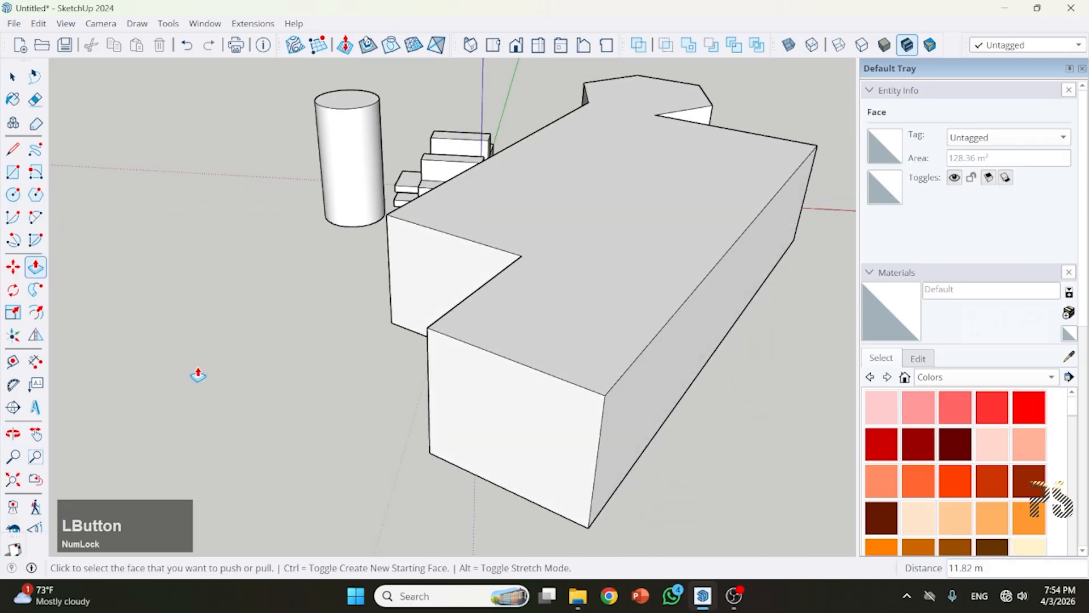
pyautogui.click(492, 429)
pyautogui.click(535, 409)
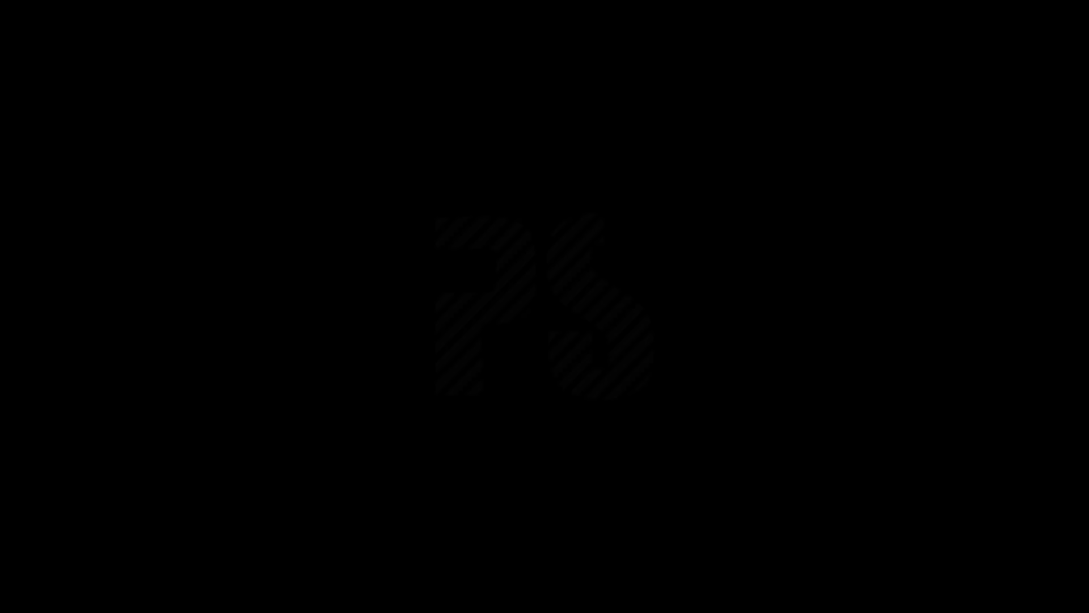